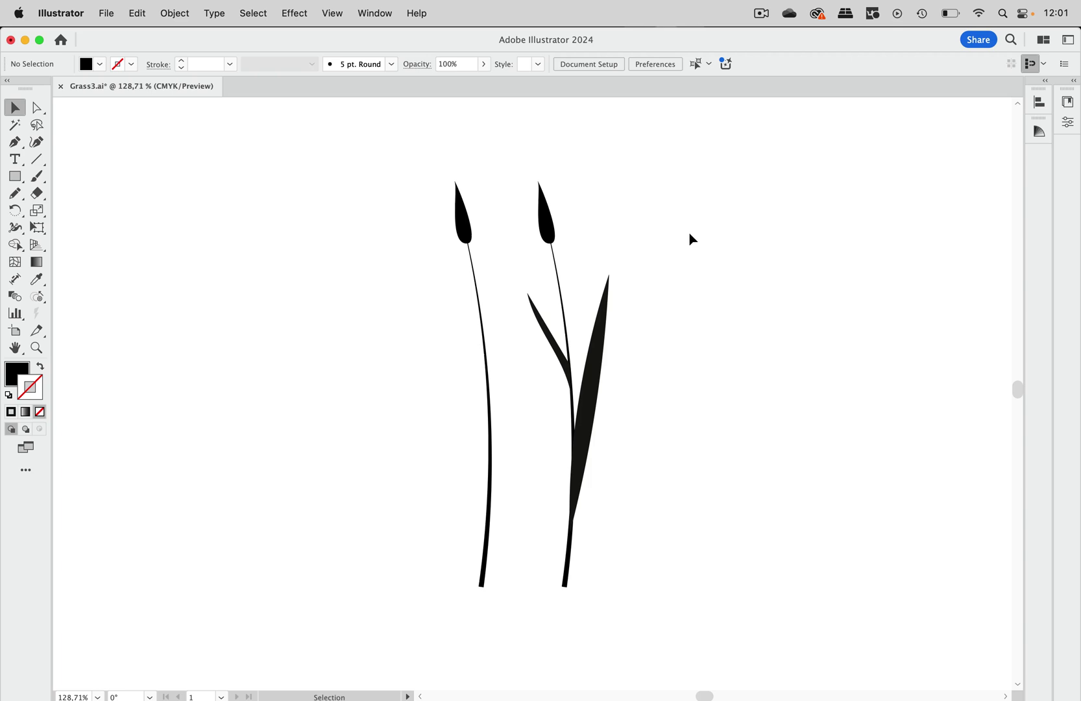
# - Duplicate a grass stem beside itself, then delete the duplicated stems
pyautogui.scroll(-5, 622, 410)
pyautogui.scroll(-2, 621, 411)
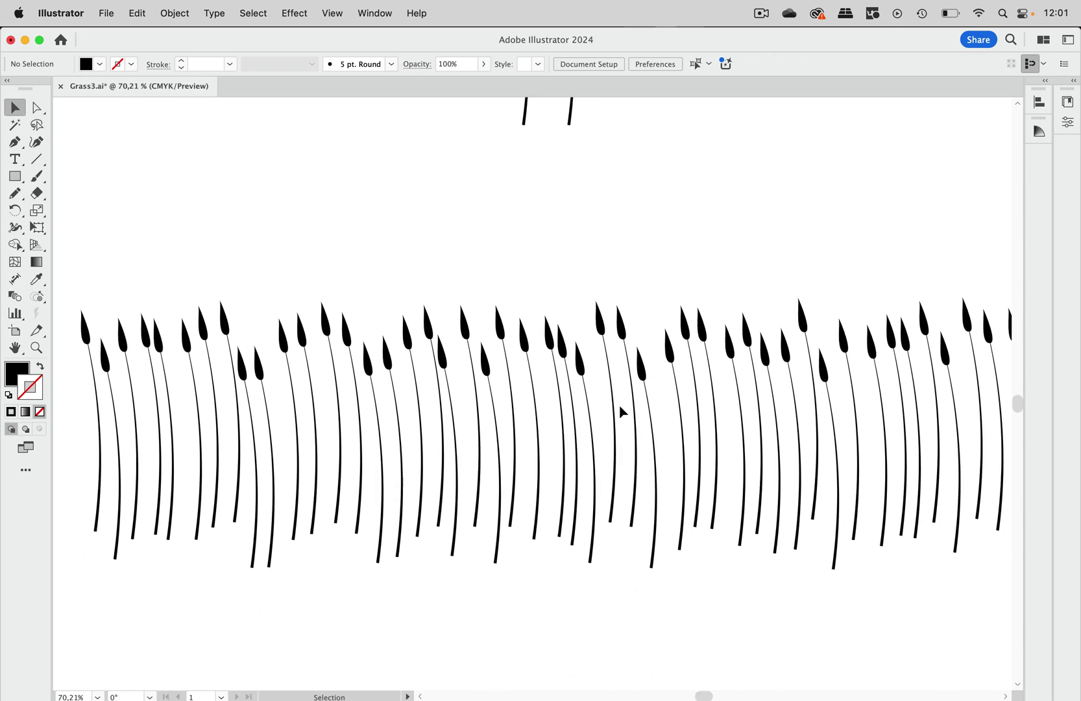
pyautogui.scroll(8, 622, 411)
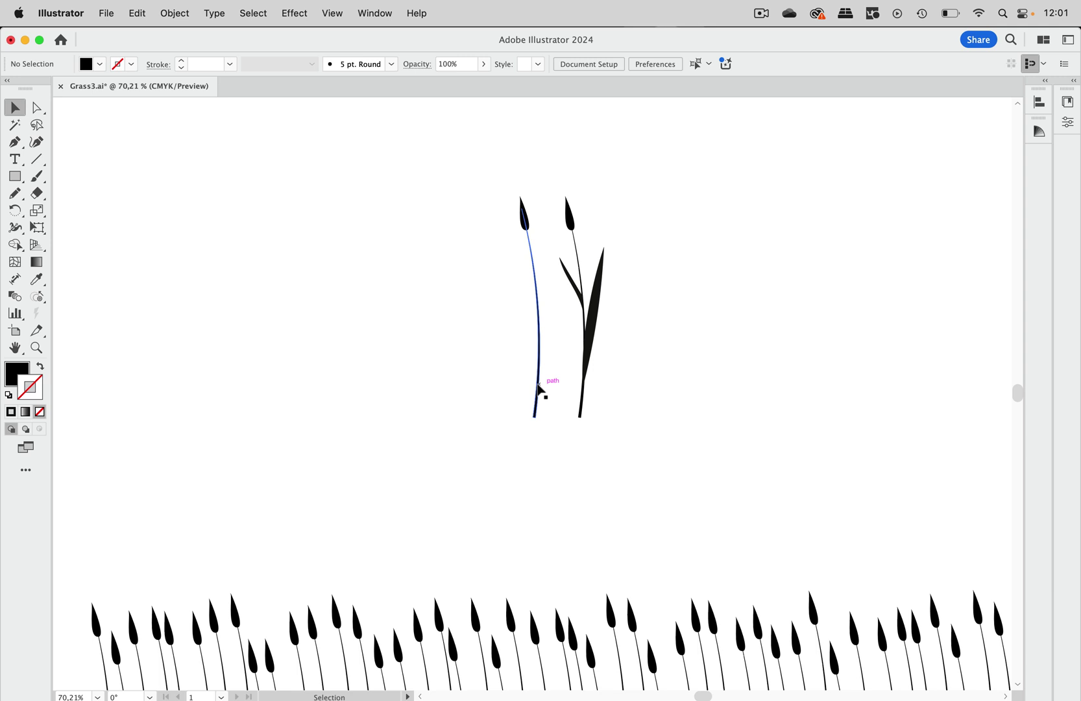
pyautogui.moveTo(538, 388); pyautogui.dragTo(468, 388)
pyautogui.moveTo(428, 317); pyautogui.dragTo(522, 356)
pyautogui.press('Delete')
# - Marquee-select the whole old row of grass stems and delete it
pyautogui.scroll(-5, 520, 351)
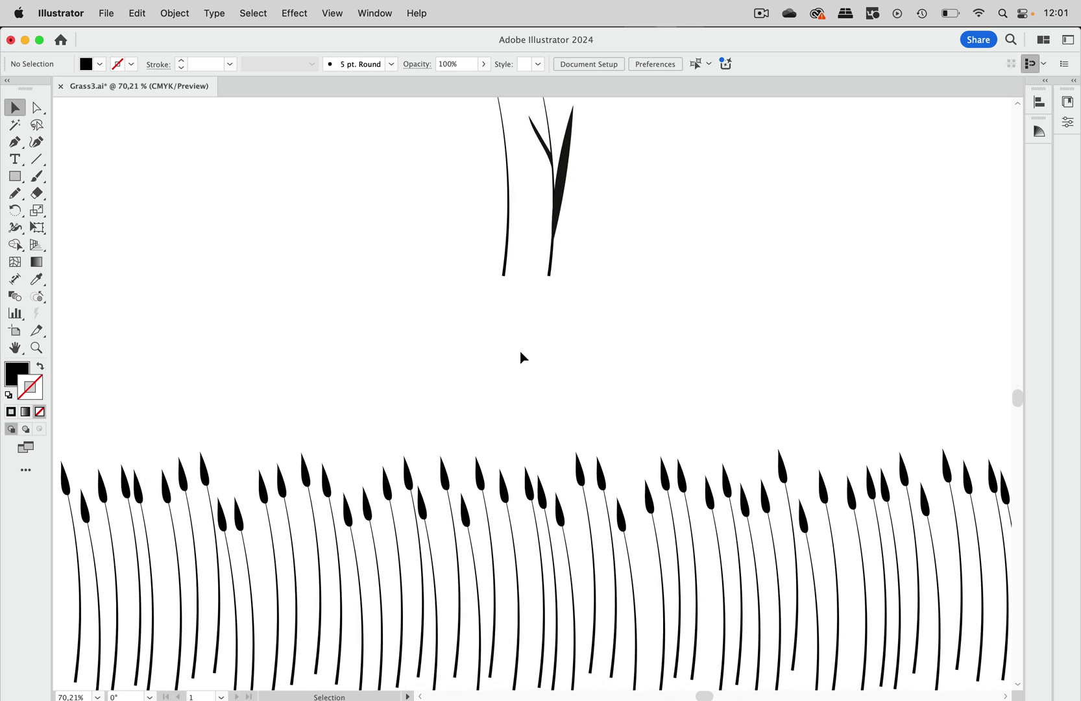
pyautogui.scroll(-3, 513, 361)
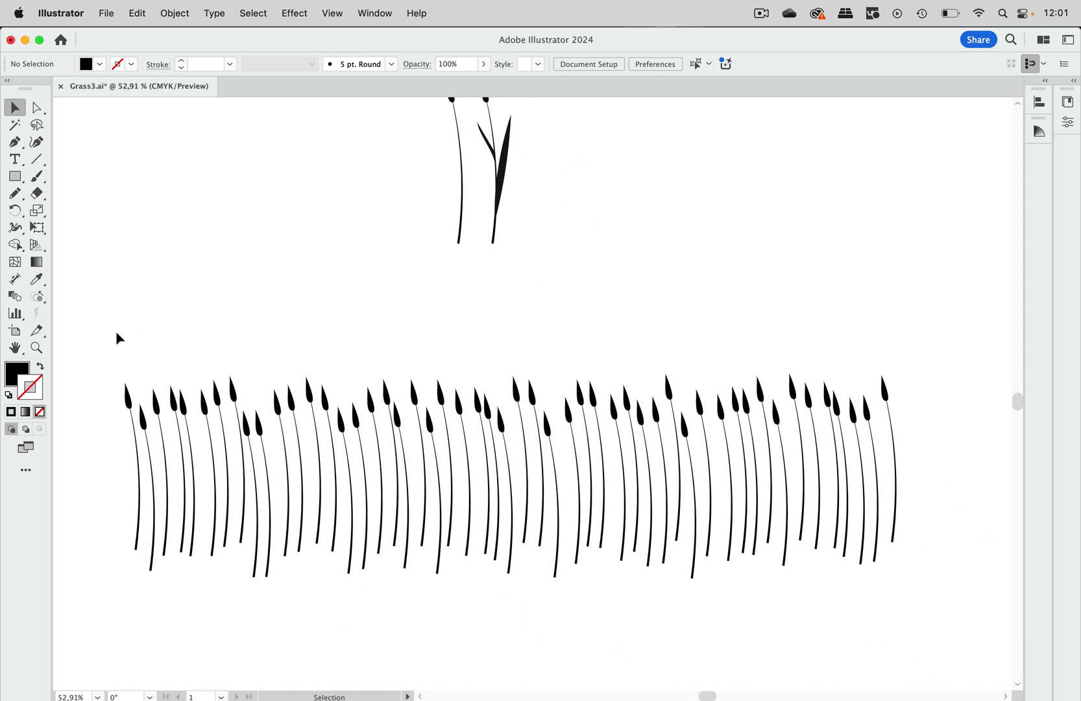
pyautogui.moveTo(110, 332); pyautogui.dragTo(930, 618)
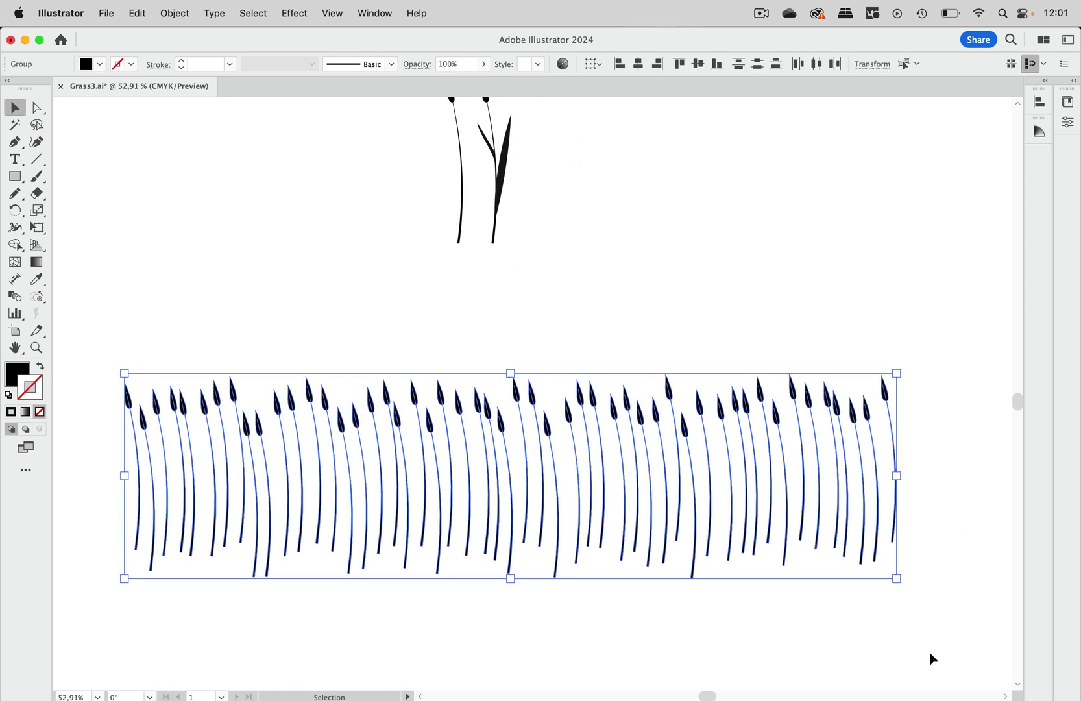
pyautogui.press('Delete')
pyautogui.scroll(3, 933, 659)
pyautogui.scroll(3, 934, 658)
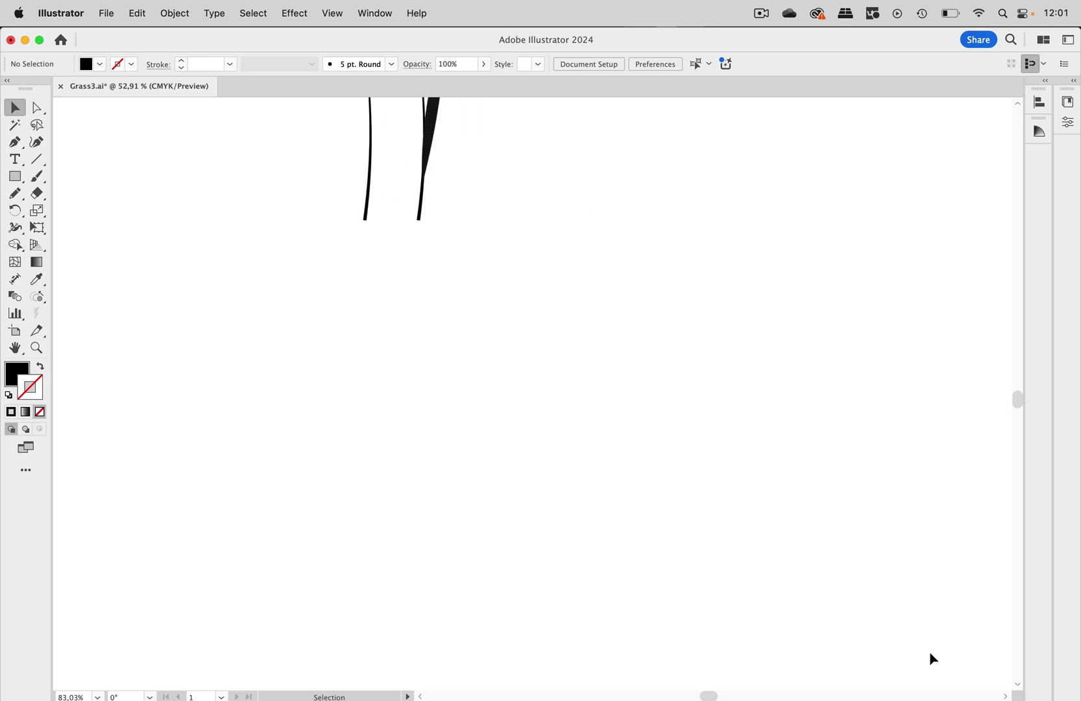
pyautogui.scroll(3, 938, 659)
pyautogui.scroll(2, 941, 658)
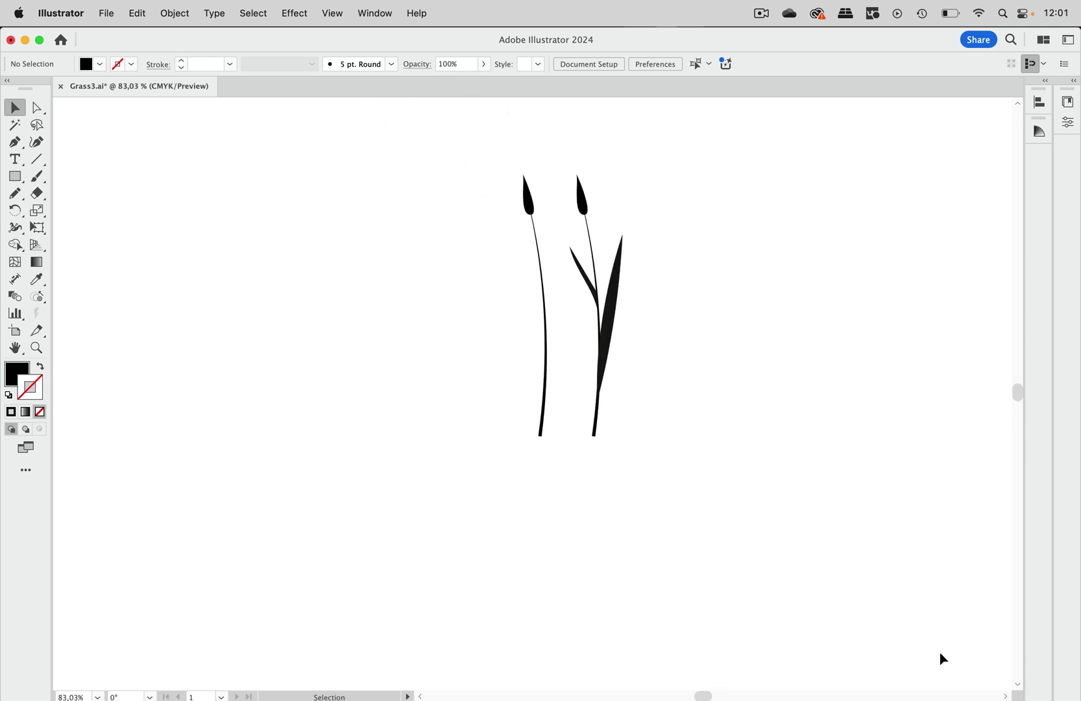
pyautogui.scroll(-1, 545, 374)
# - Drag the left grass stem down-left, away from the other plant
pyautogui.moveTo(543, 346); pyautogui.dragTo(454, 581)
pyautogui.scroll(-2, 454, 581)
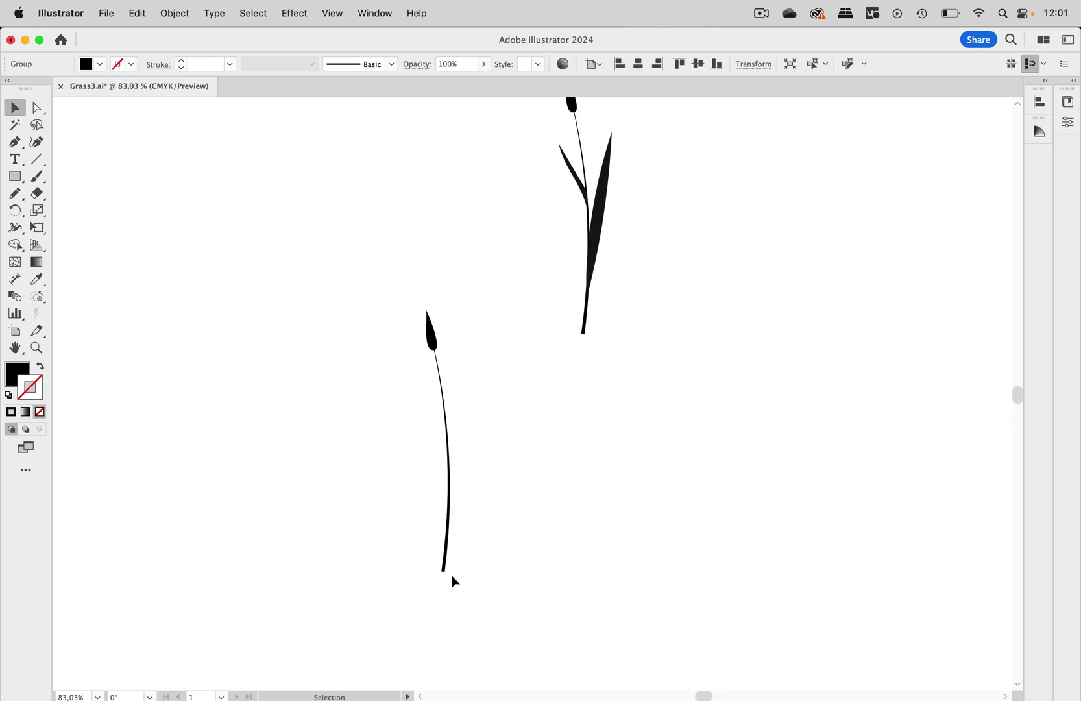
pyautogui.scroll(-2, 454, 581)
pyautogui.moveTo(454, 344); pyautogui.dragTo(166, 488)
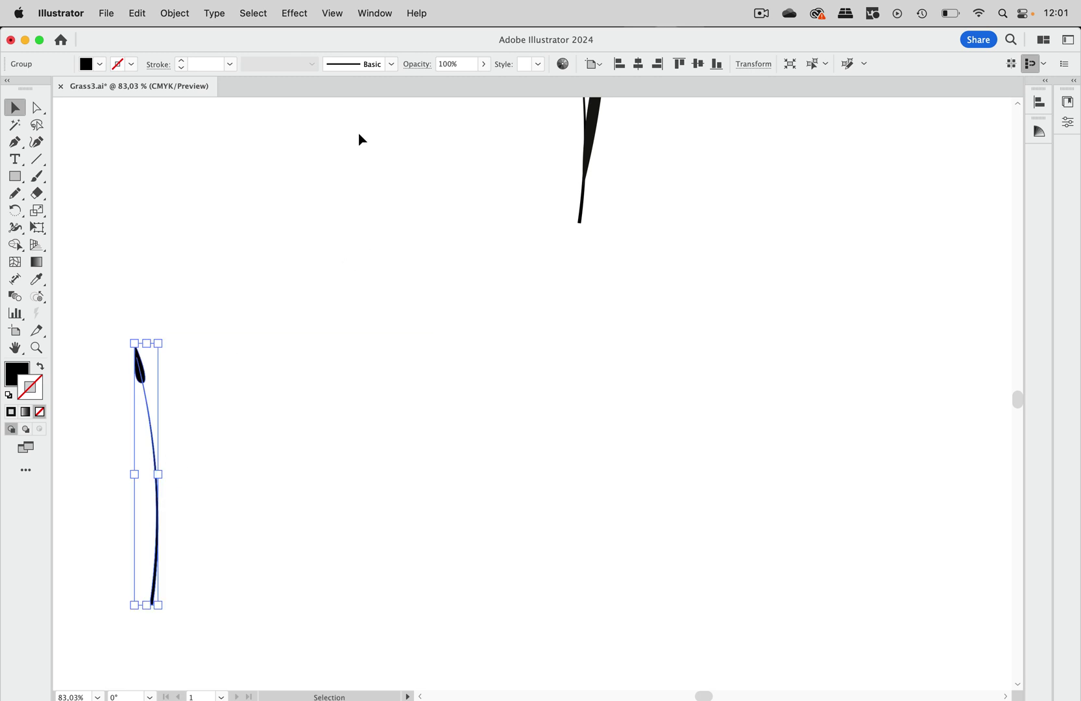
# - Apply a Transform effect with 20 copies moved about 7 mm horizontally
pyautogui.click(295, 14)
pyautogui.moveTo(333, 165)
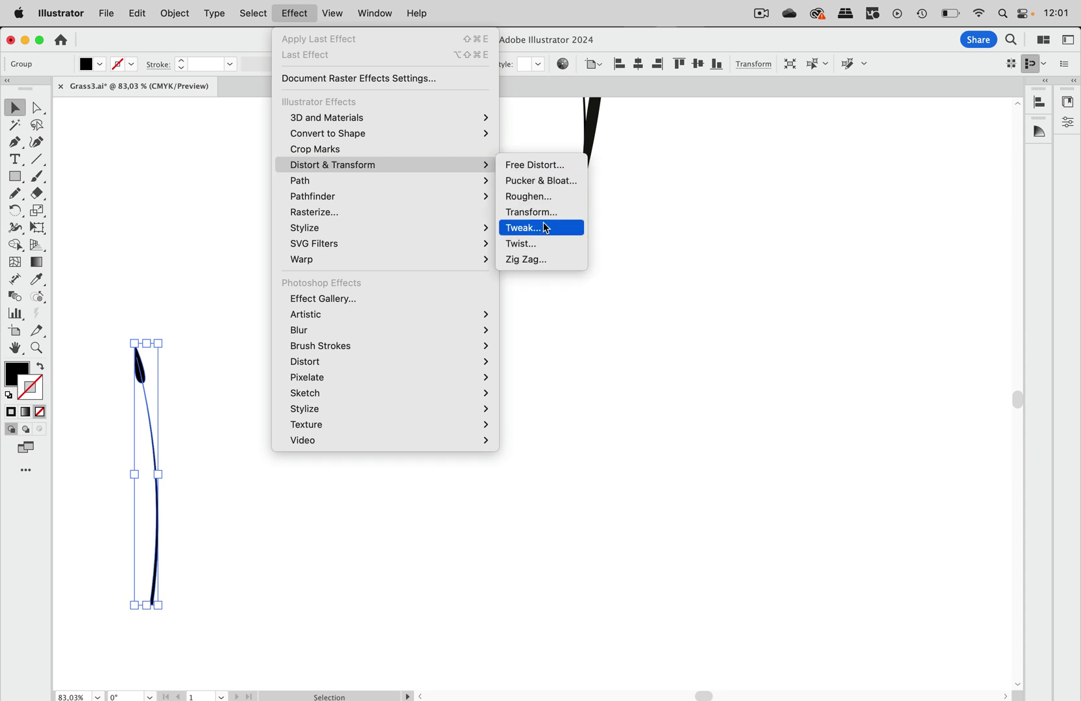
pyautogui.click(551, 213)
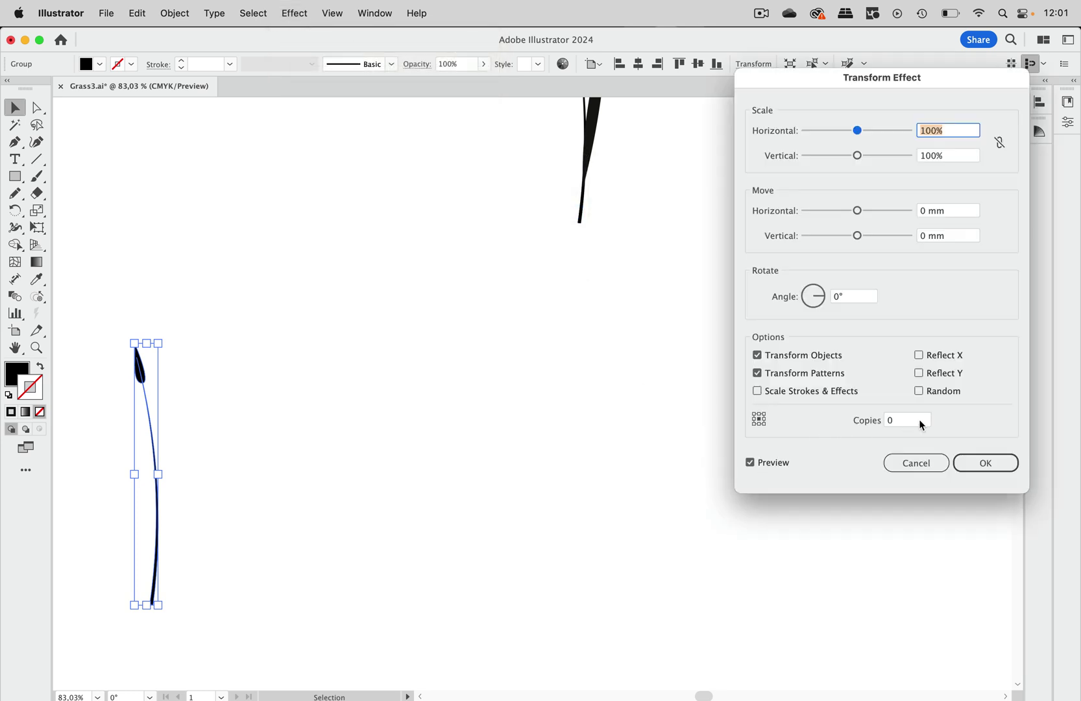
pyautogui.click(922, 423)
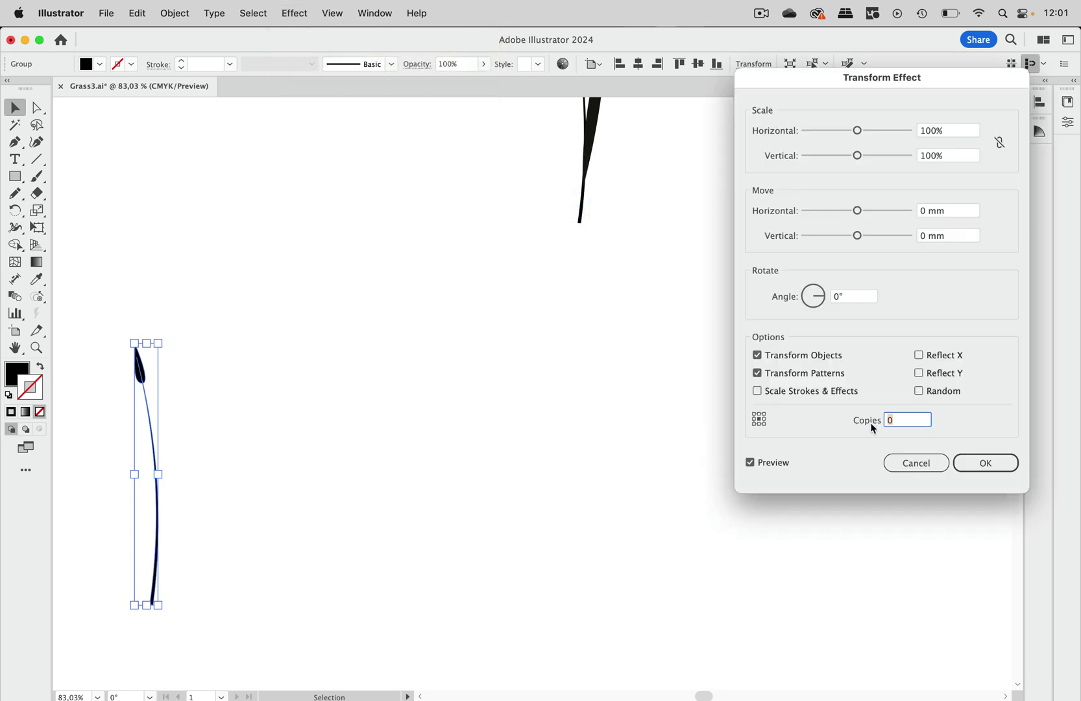
pyautogui.write('20')
pyautogui.moveTo(859, 214); pyautogui.dragTo(870, 215)
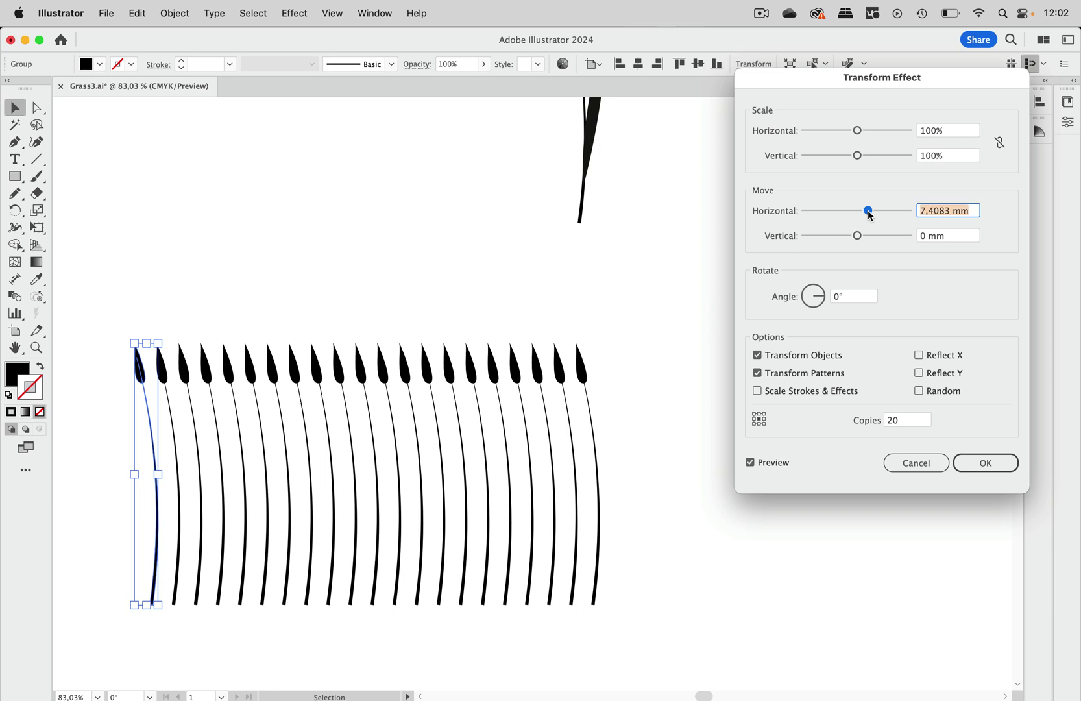
pyautogui.click(985, 462)
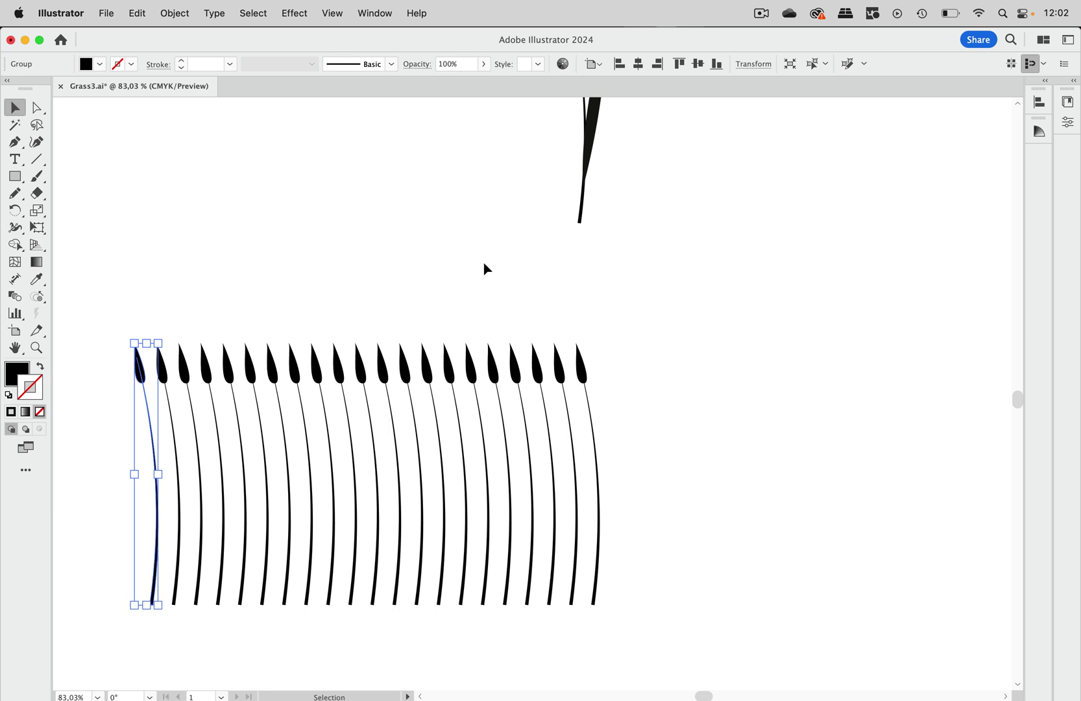
pyautogui.click(332, 14)
pyautogui.click(334, 54)
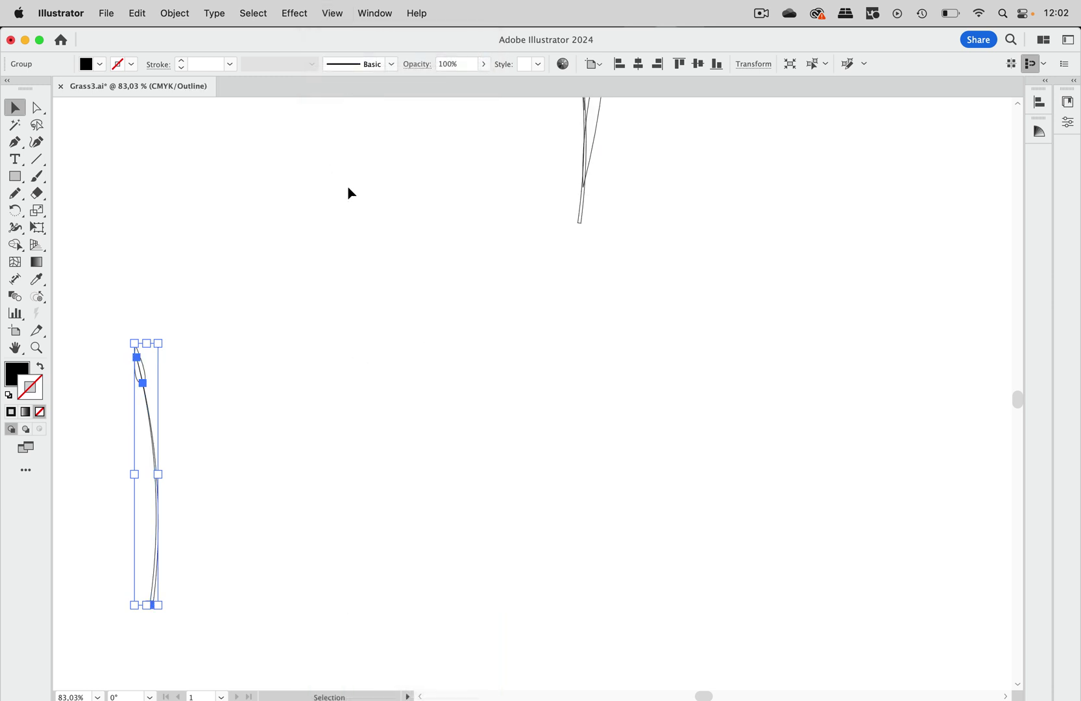
pyautogui.click(350, 193)
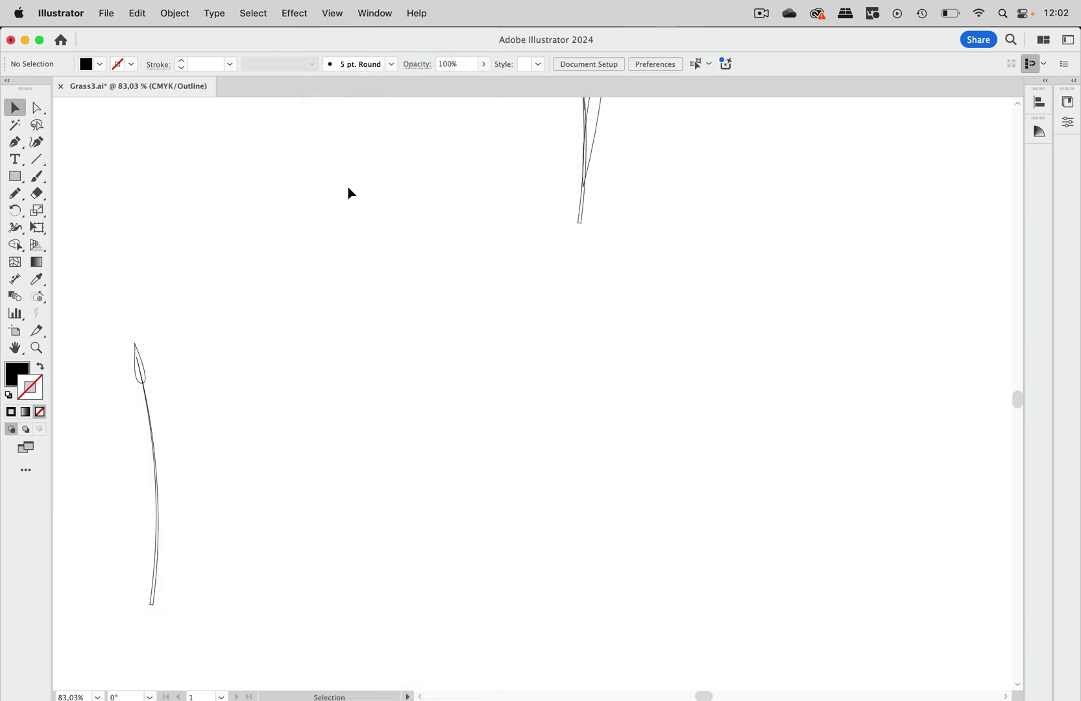
pyautogui.click(333, 14)
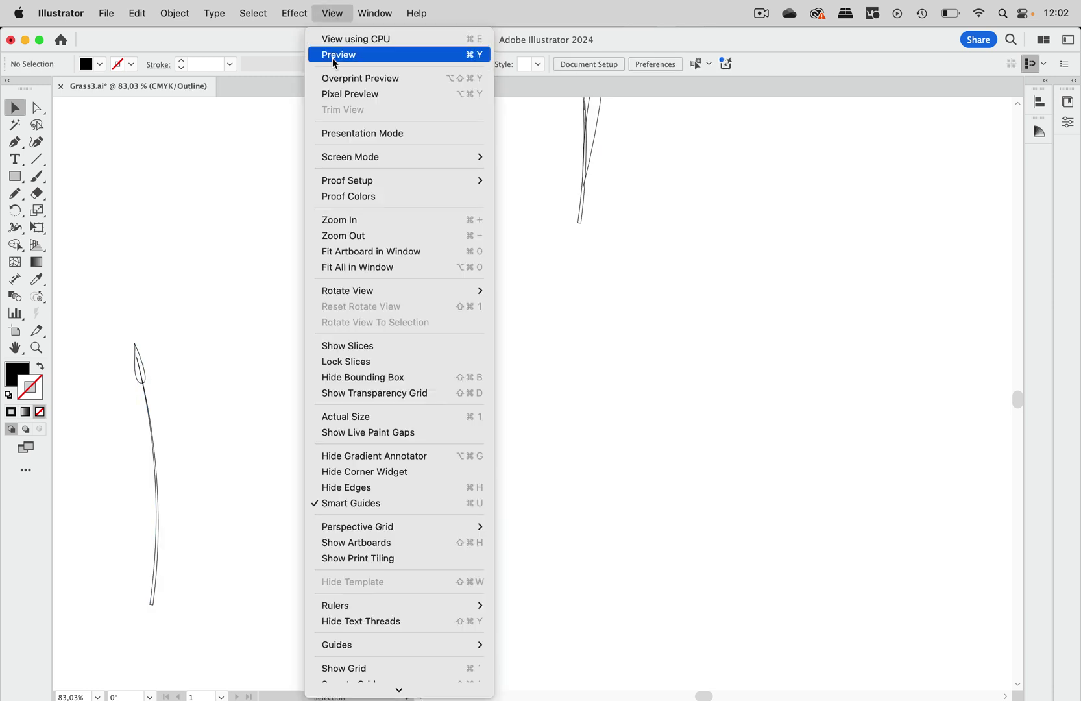
pyautogui.click(332, 57)
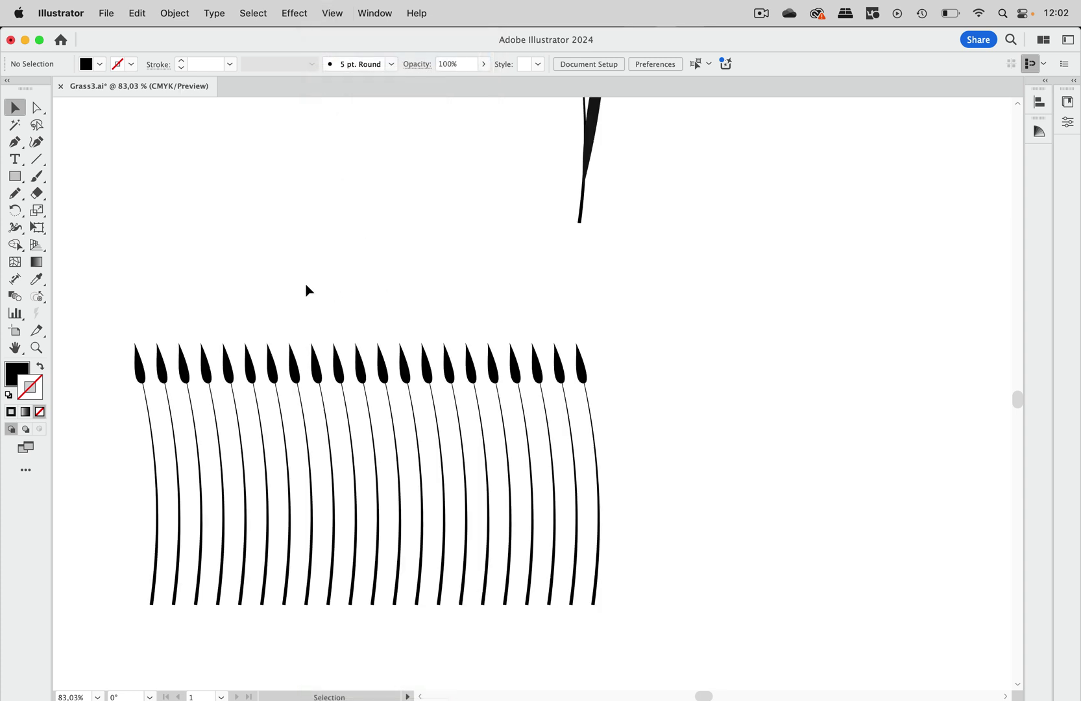
# - Expand the repeated stems' appearance into real shapes and ungroup them
pyautogui.click(140, 375)
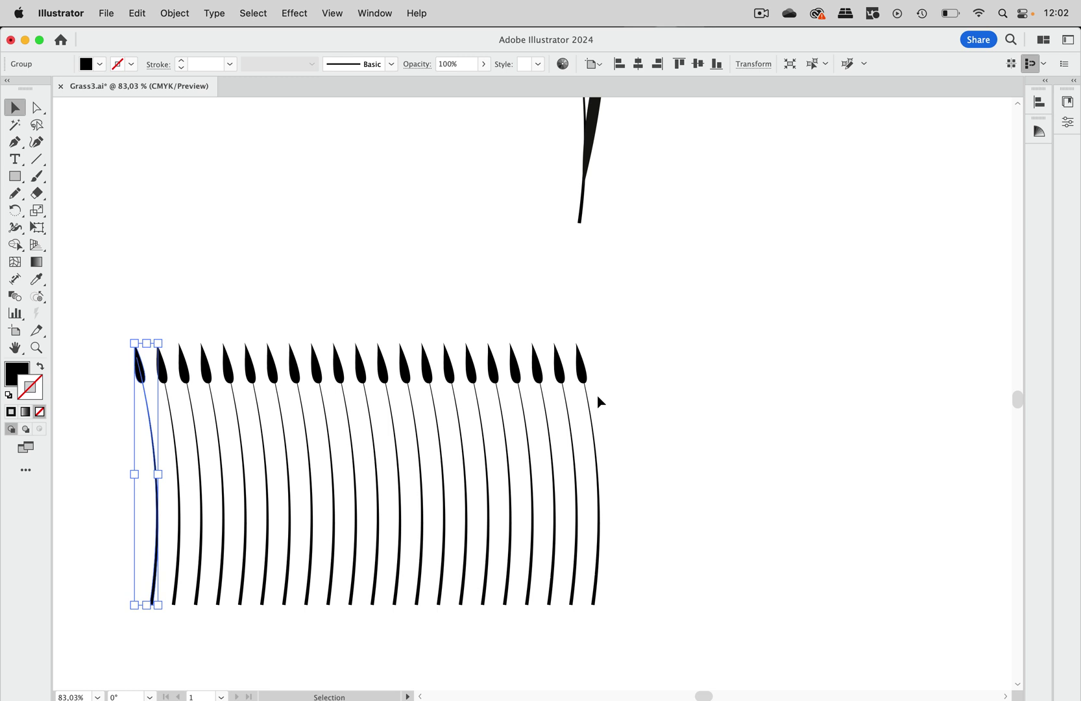
pyautogui.click(174, 13)
pyautogui.click(182, 228)
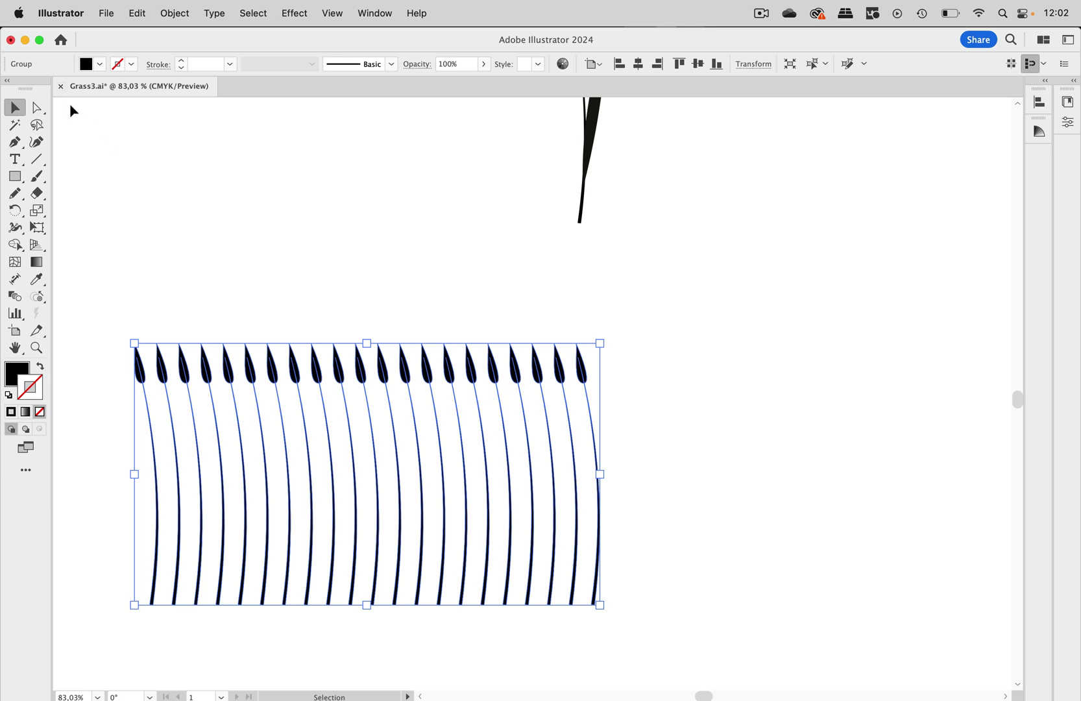
pyautogui.click(181, 13)
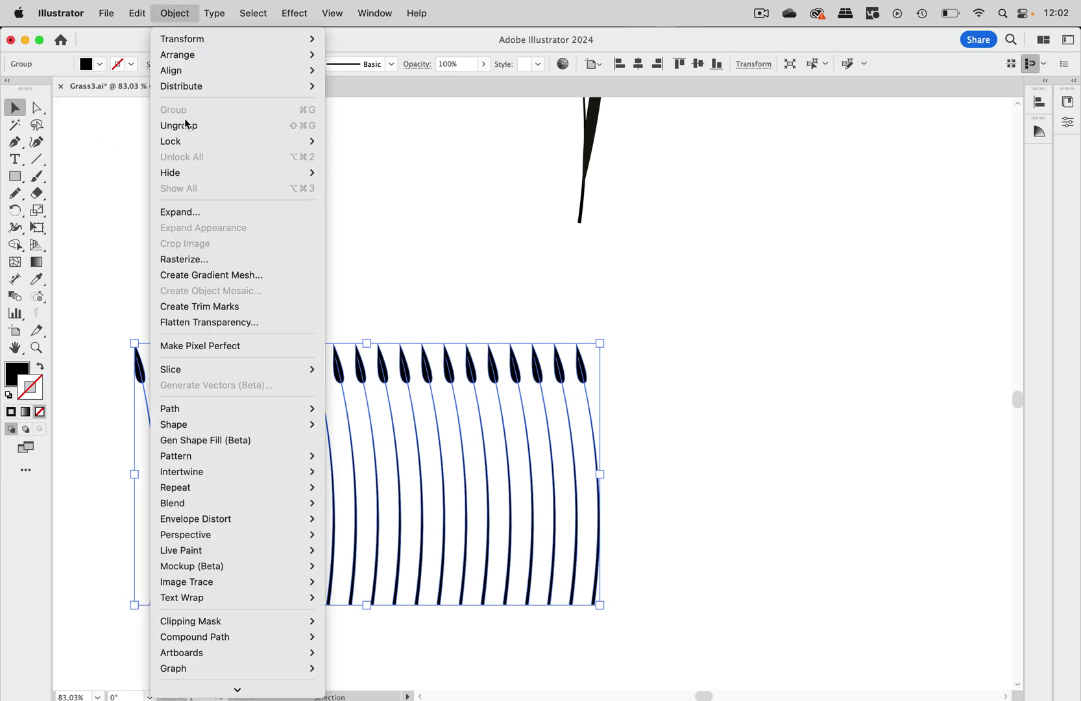
pyautogui.click(188, 126)
# - Test-move one stem and undo it, then marquee-select all stems in the row
pyautogui.click(366, 224)
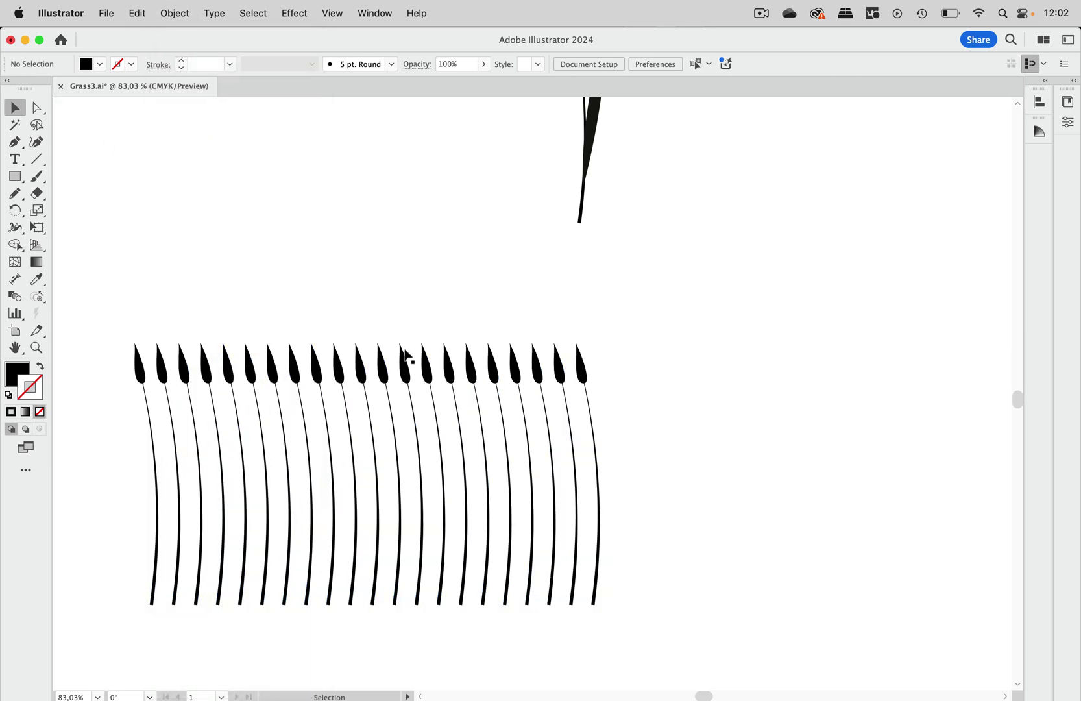
pyautogui.moveTo(406, 372); pyautogui.dragTo(406, 337)
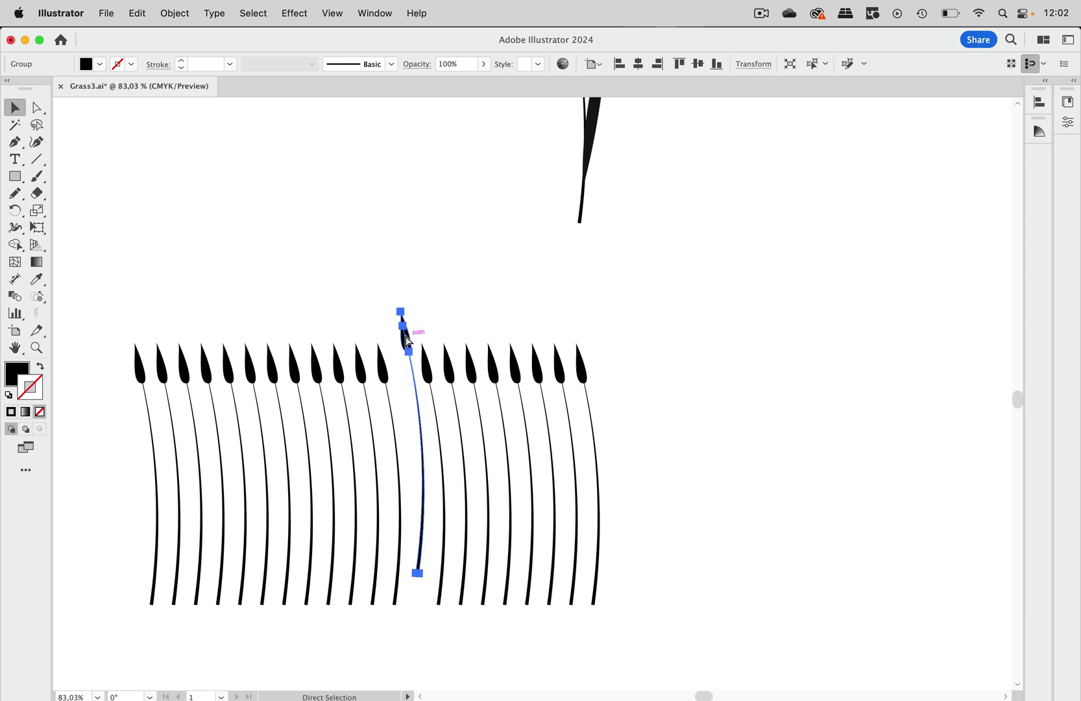
pyautogui.press('super+z')
pyautogui.click(298, 279)
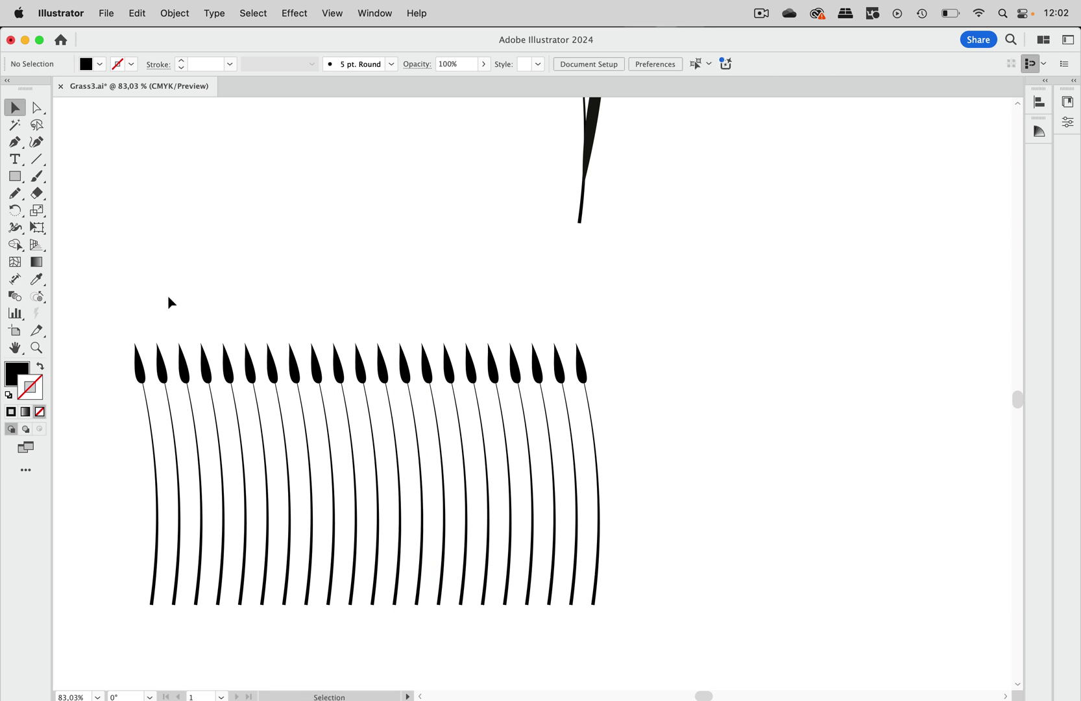
pyautogui.moveTo(109, 303); pyautogui.dragTo(681, 534)
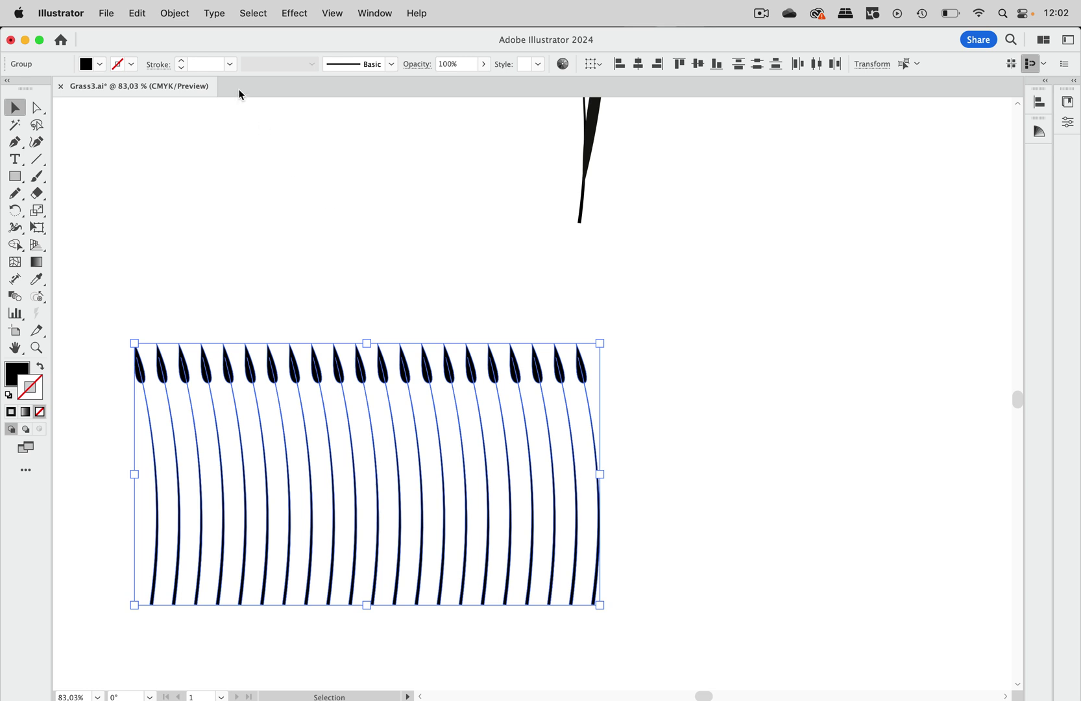
# - Transform Each stem randomly: move 2.8222 mm H, 2.4694 mm V, rotate 8°, scale 106%
pyautogui.click(177, 14)
pyautogui.moveTo(236, 39)
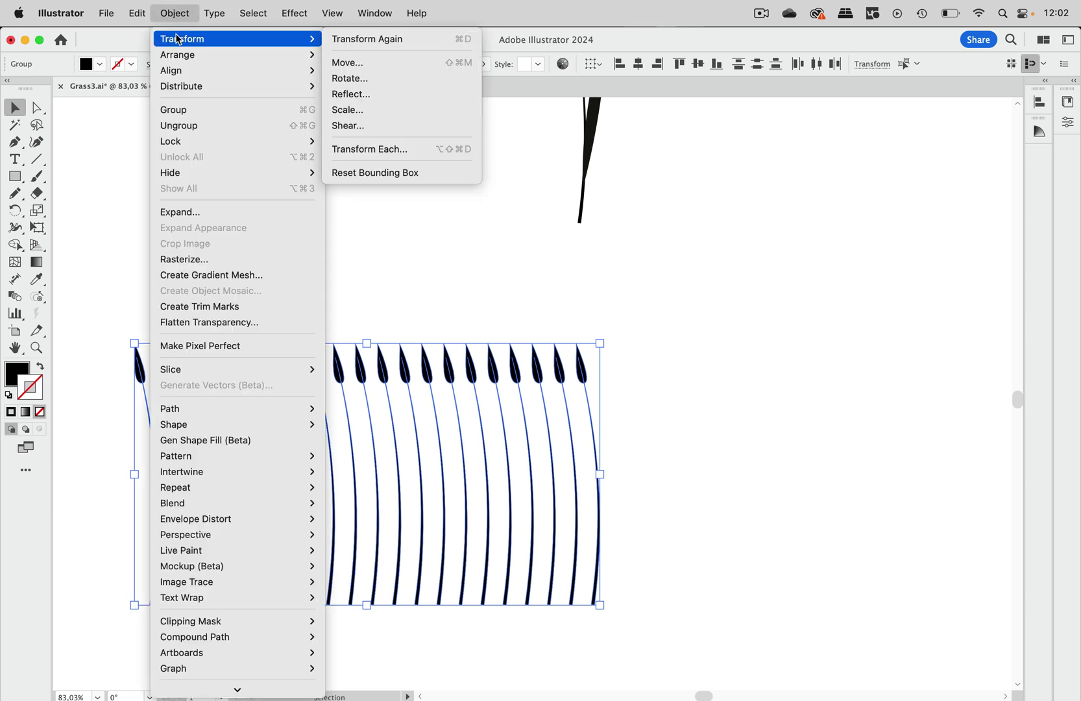
pyautogui.click(408, 157)
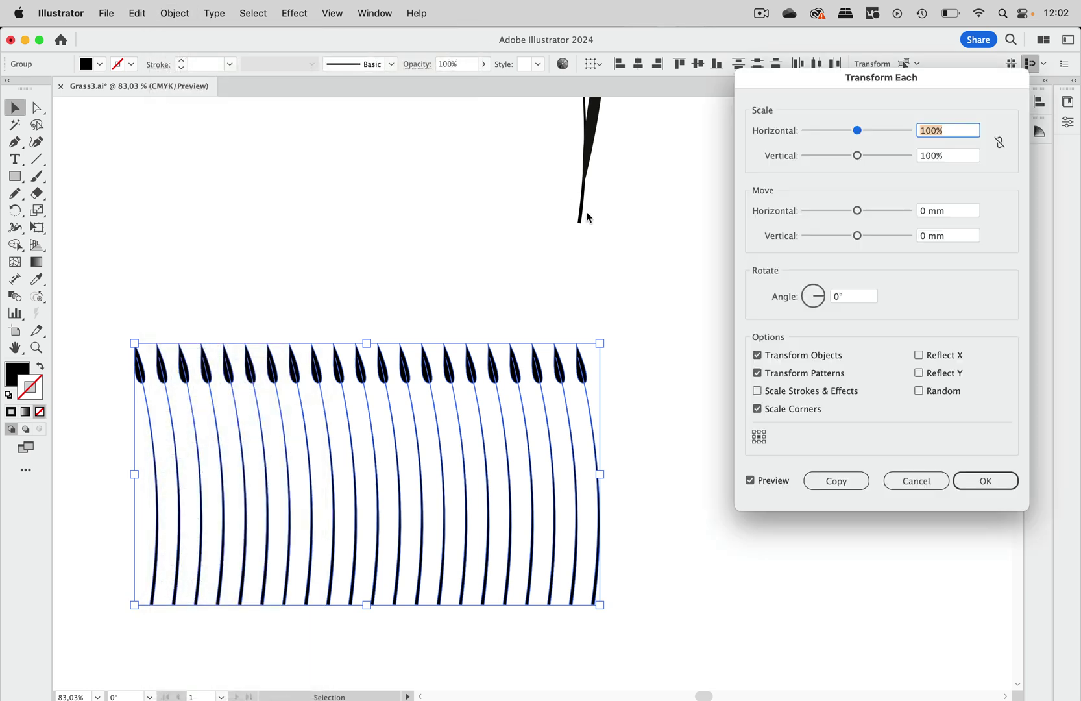
pyautogui.moveTo(857, 211); pyautogui.dragTo(864, 218)
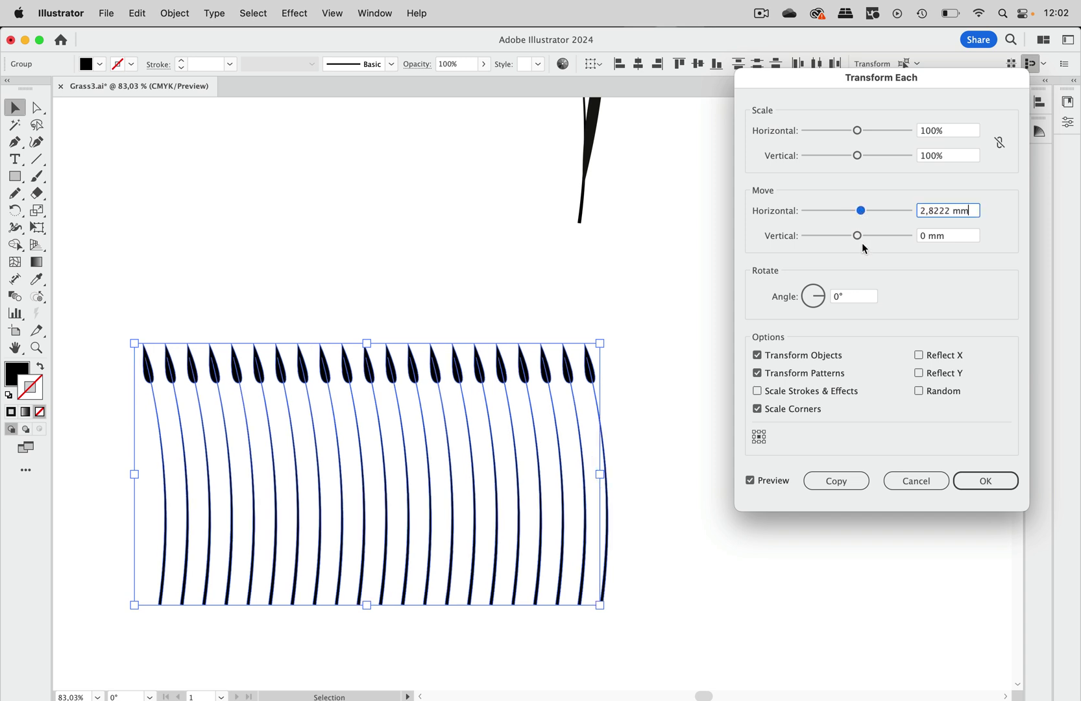
pyautogui.moveTo(857, 235); pyautogui.dragTo(861, 244)
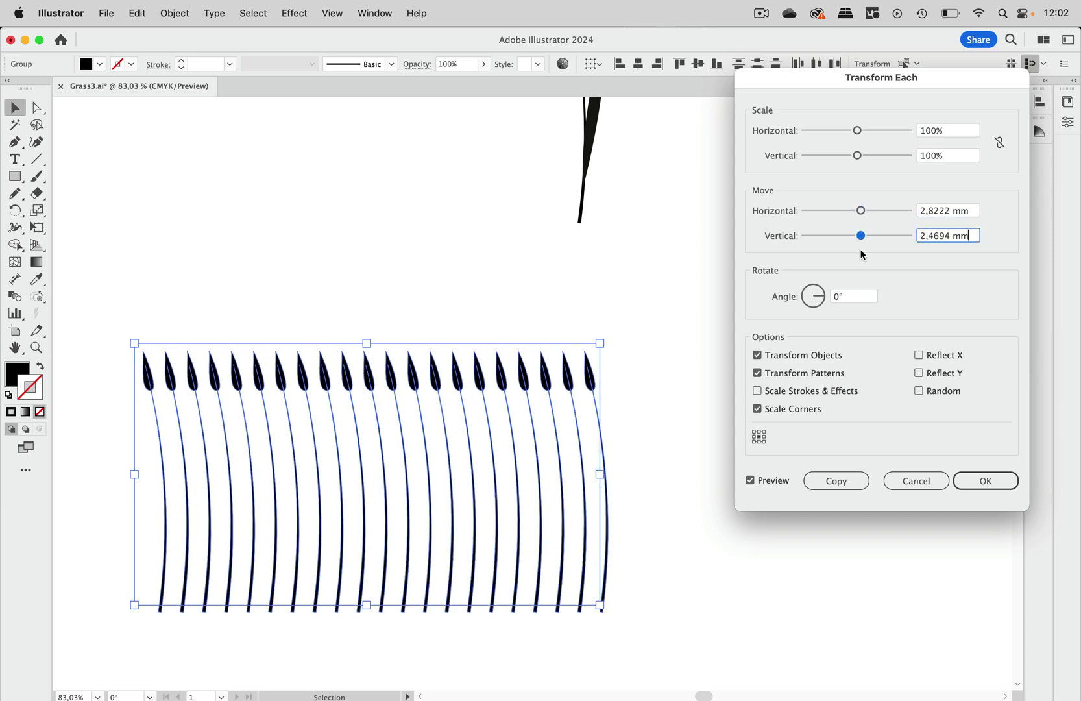
pyautogui.click(824, 297)
pyautogui.click(824, 300)
pyautogui.write('8')
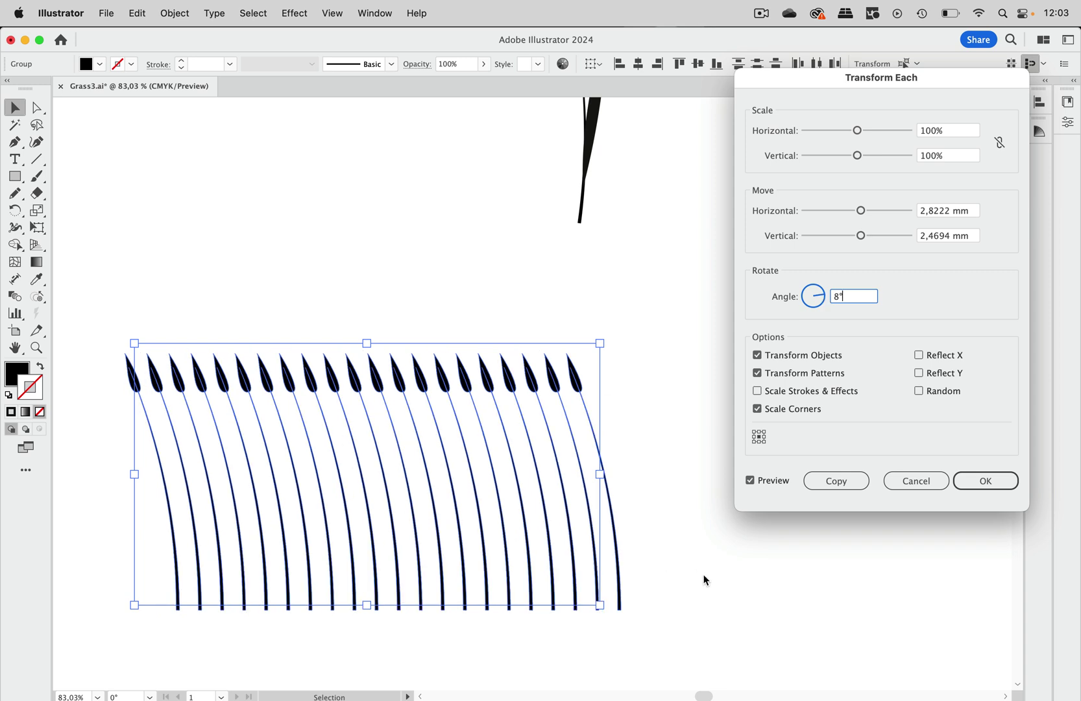
pyautogui.click(920, 392)
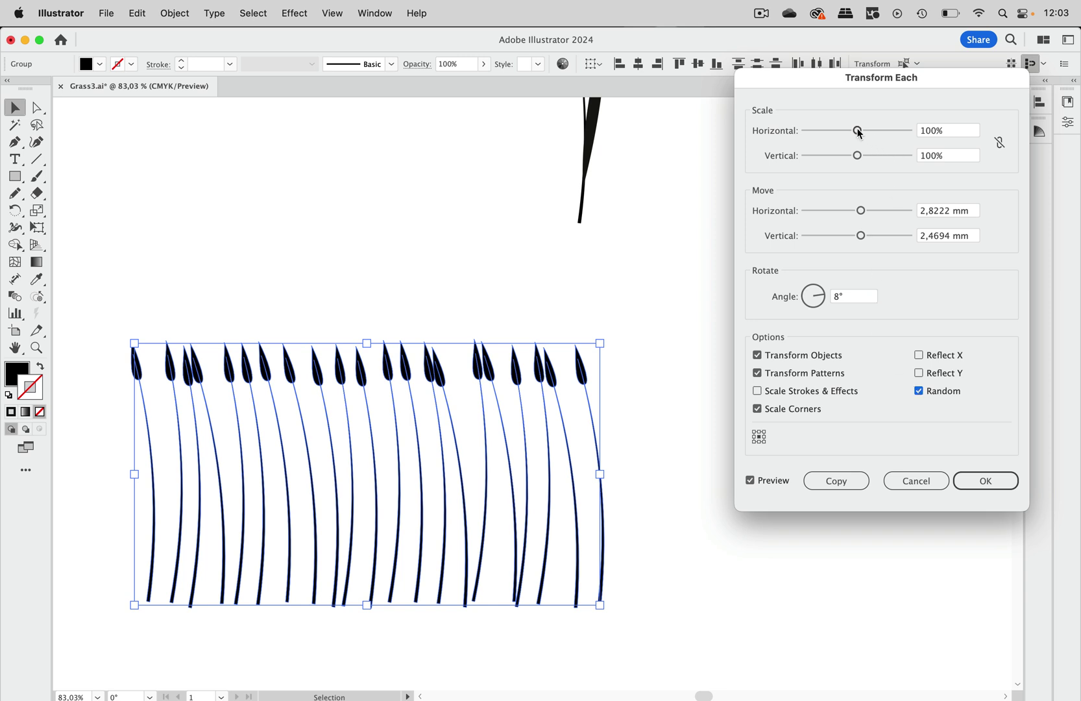
pyautogui.moveTo(858, 131); pyautogui.dragTo(864, 160)
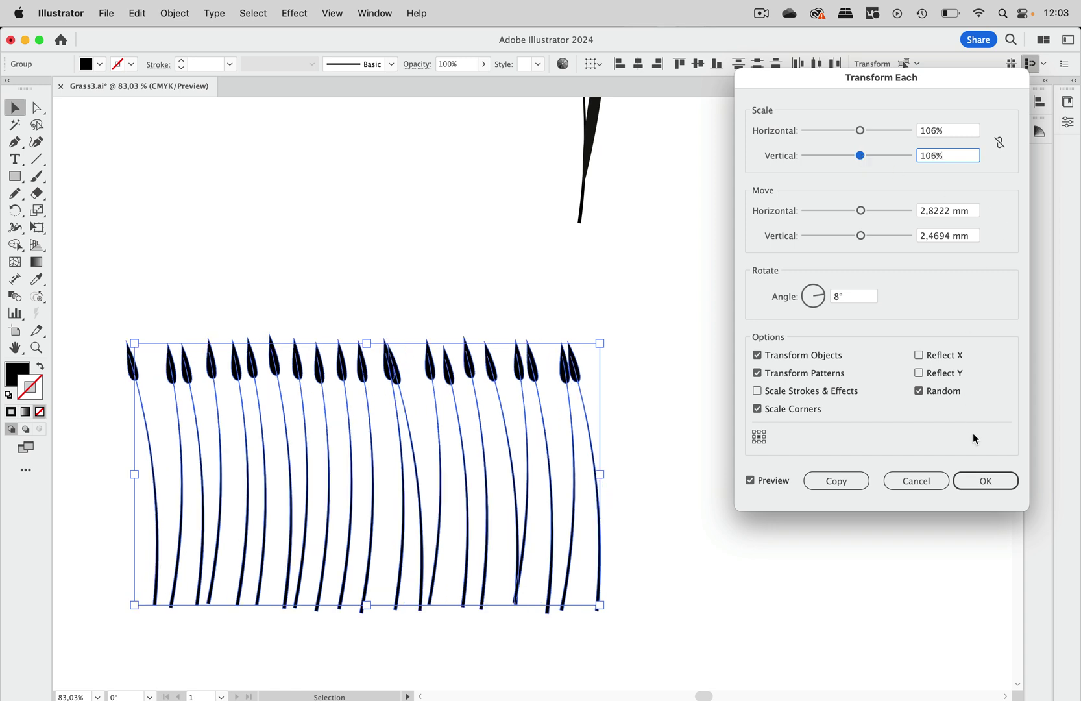
pyautogui.click(989, 480)
pyautogui.click(988, 480)
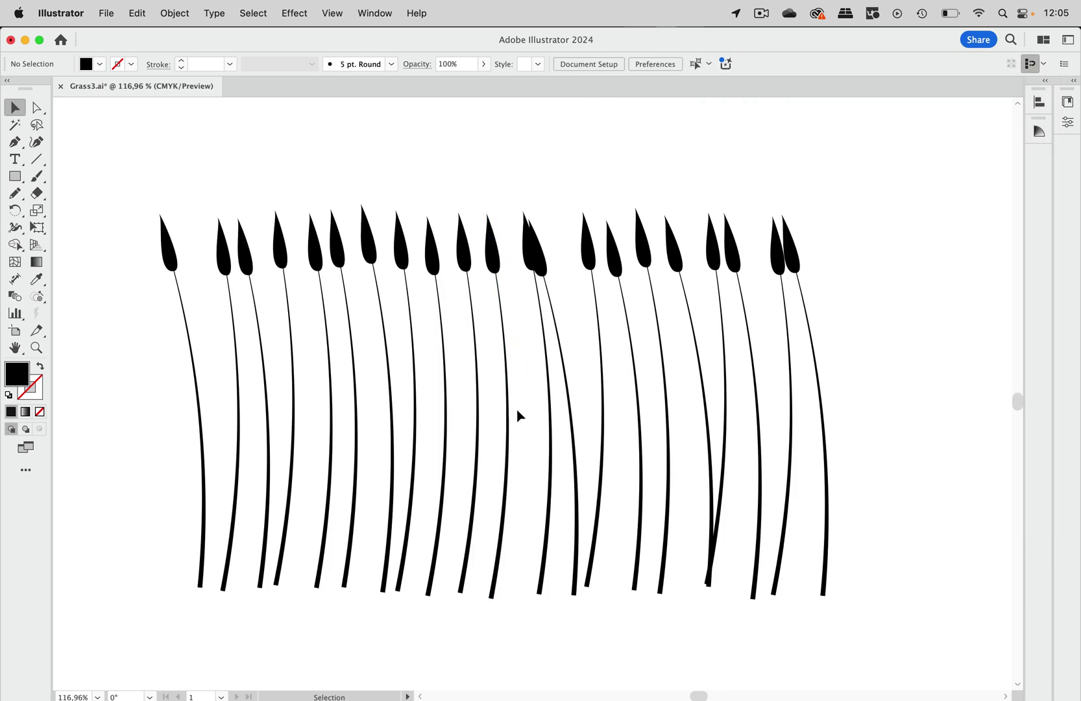
# - Nudge one grass stem slightly up and right, then deselect the row
pyautogui.click(510, 462)
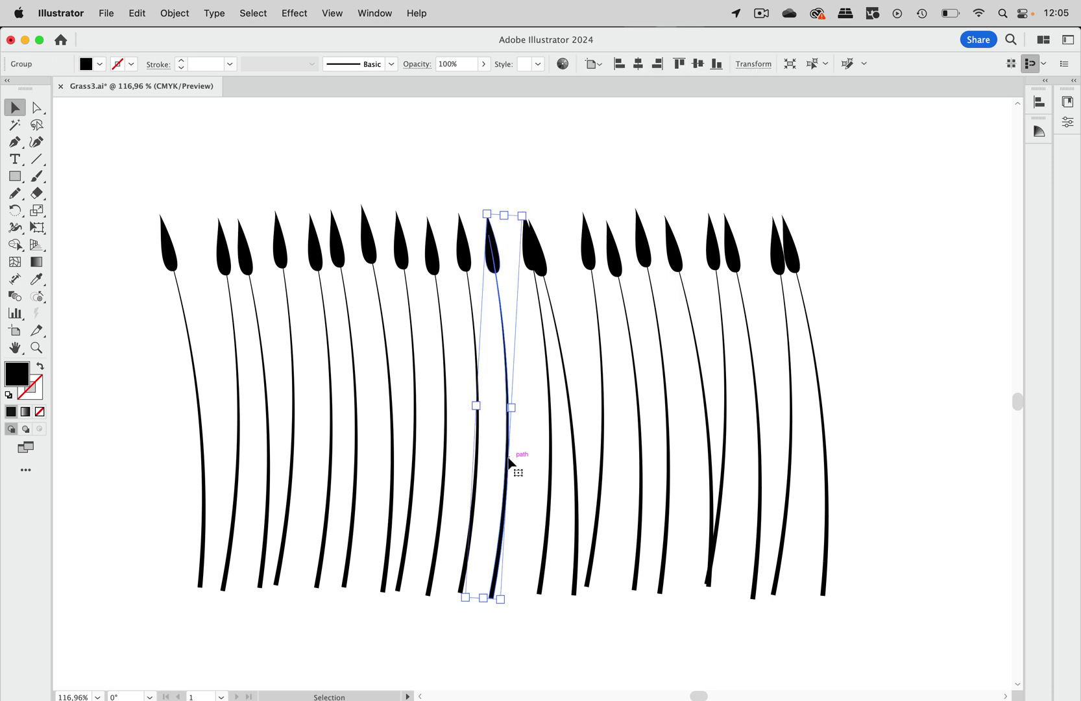
pyautogui.moveTo(510, 462); pyautogui.dragTo(515, 446)
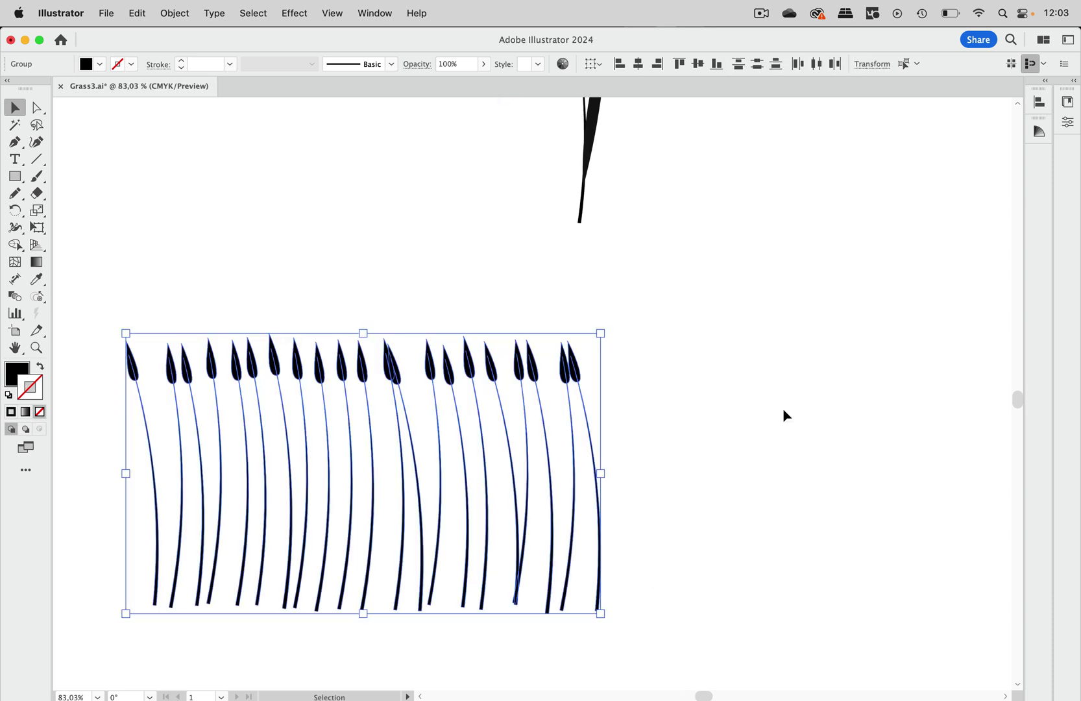
pyautogui.click(426, 159)
pyautogui.click(375, 13)
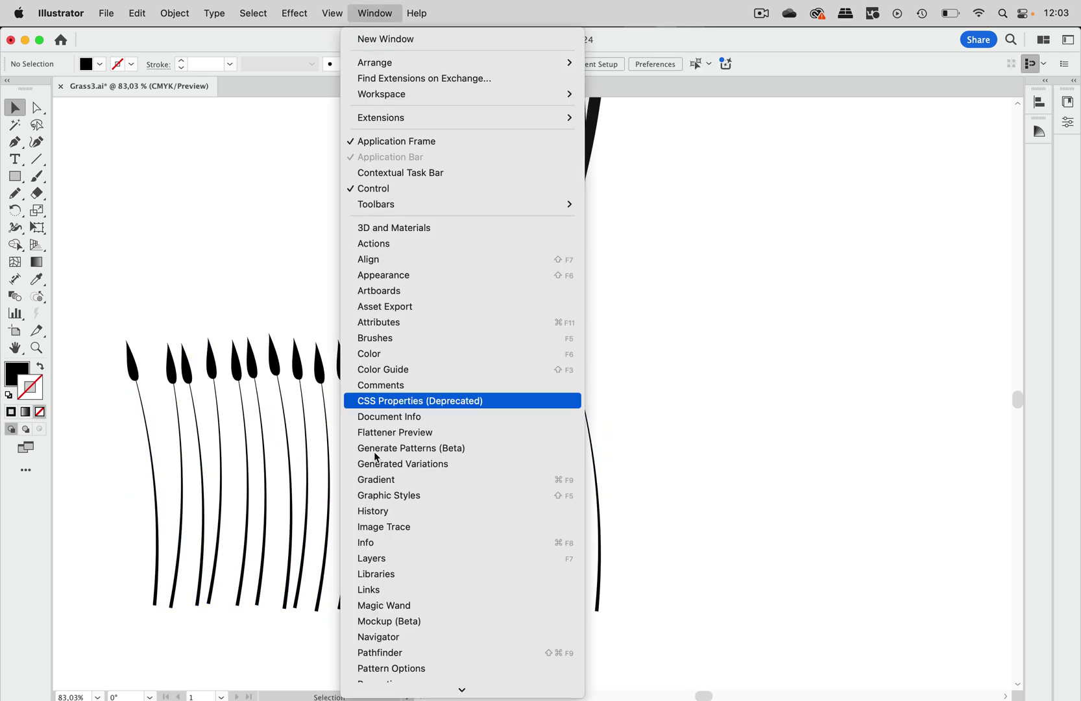
pyautogui.click(375, 559)
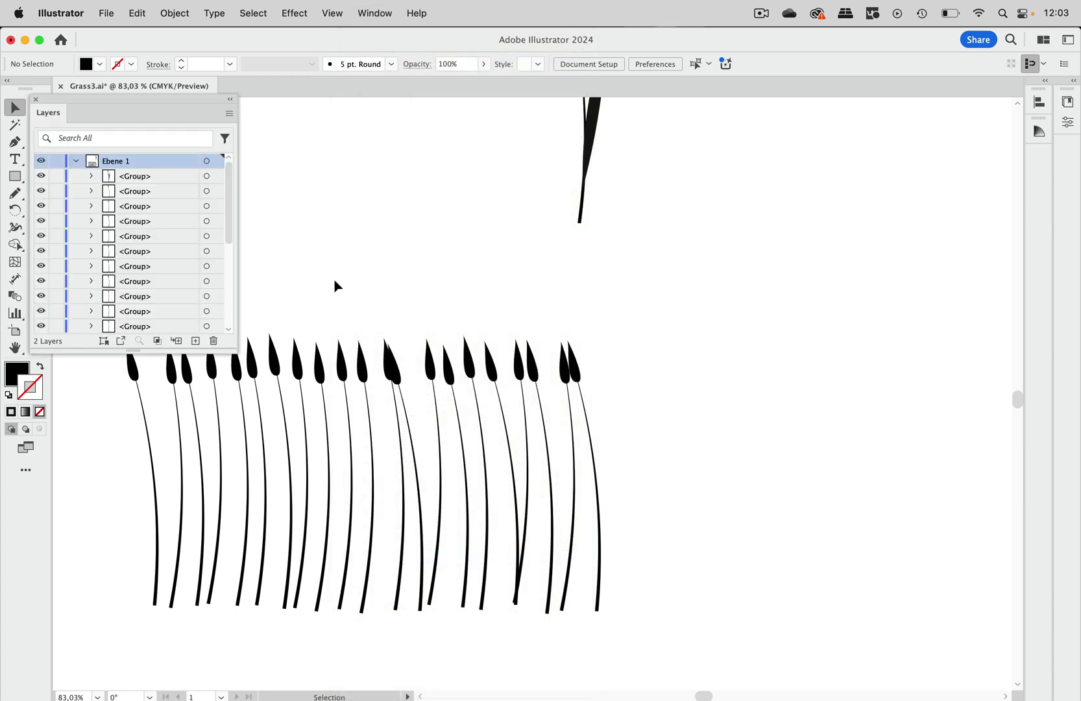
pyautogui.moveTo(133, 350); pyautogui.dragTo(133, 549)
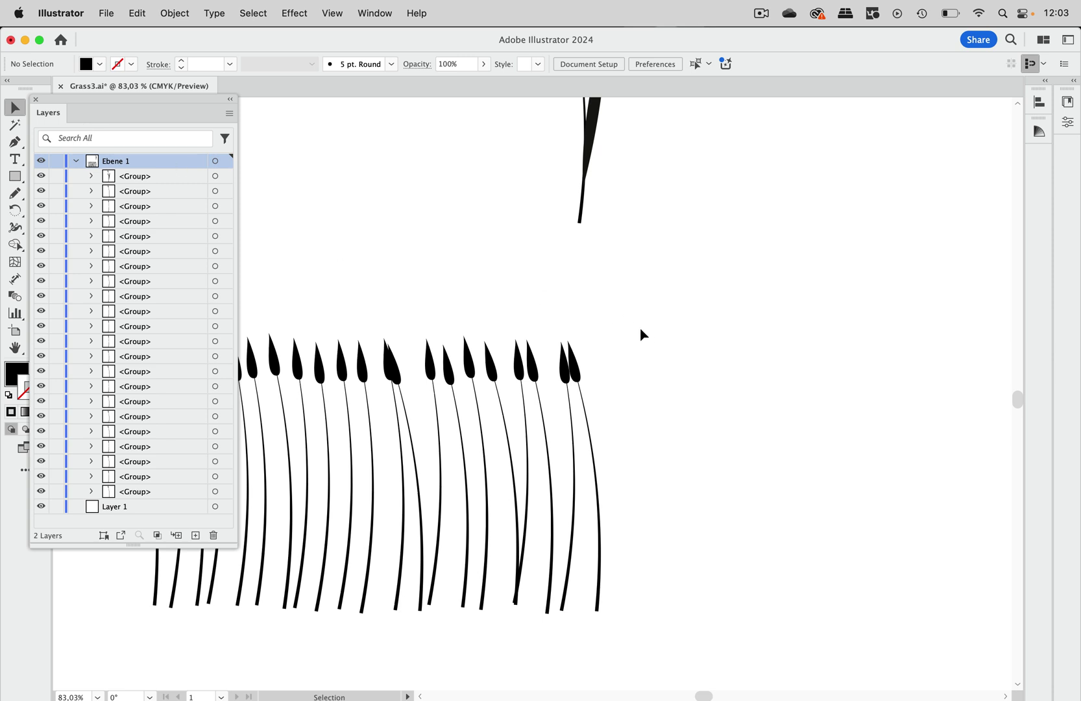
pyautogui.moveTo(647, 331); pyautogui.dragTo(137, 615)
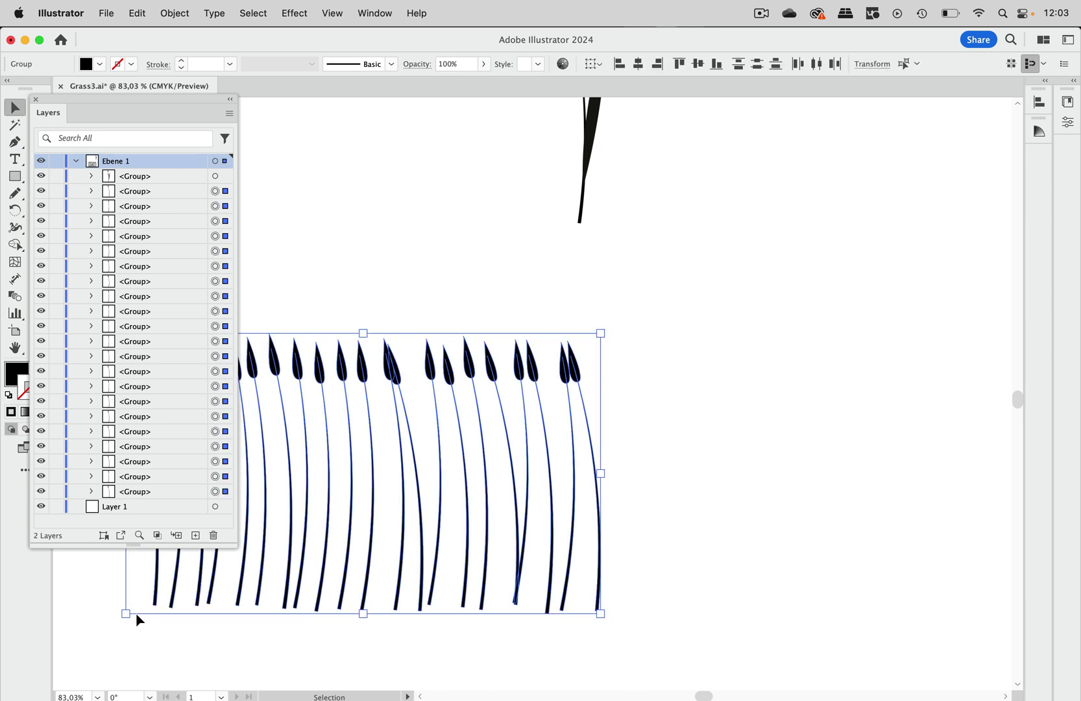
pyautogui.press('super+g')
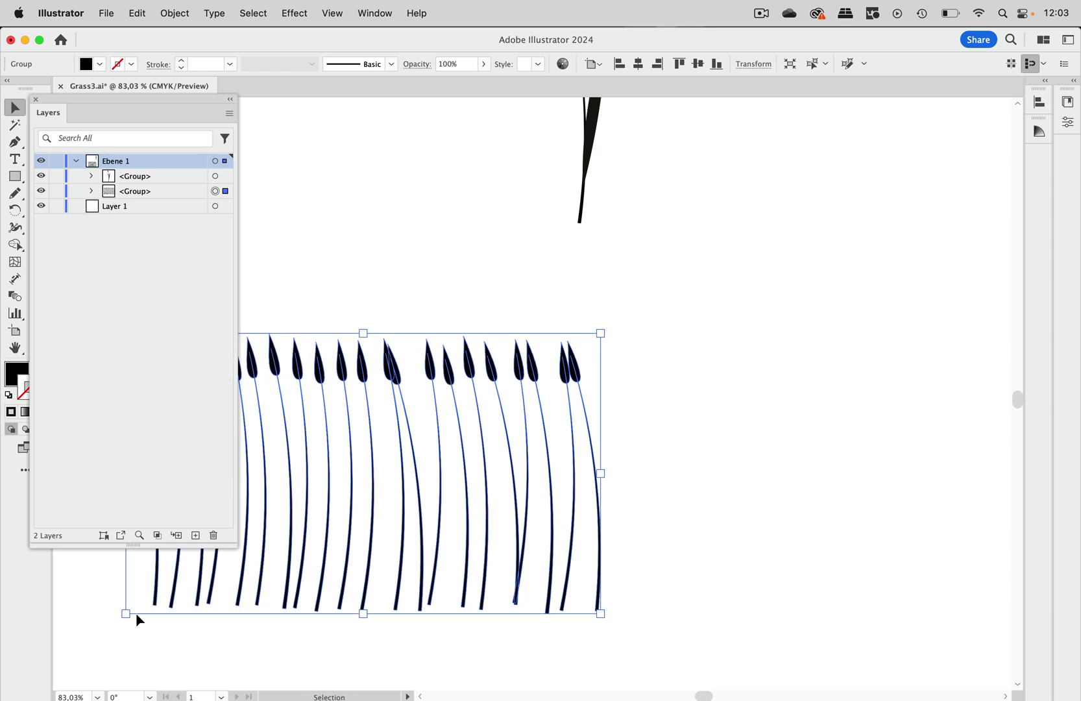
pyautogui.press('shift+super+g')
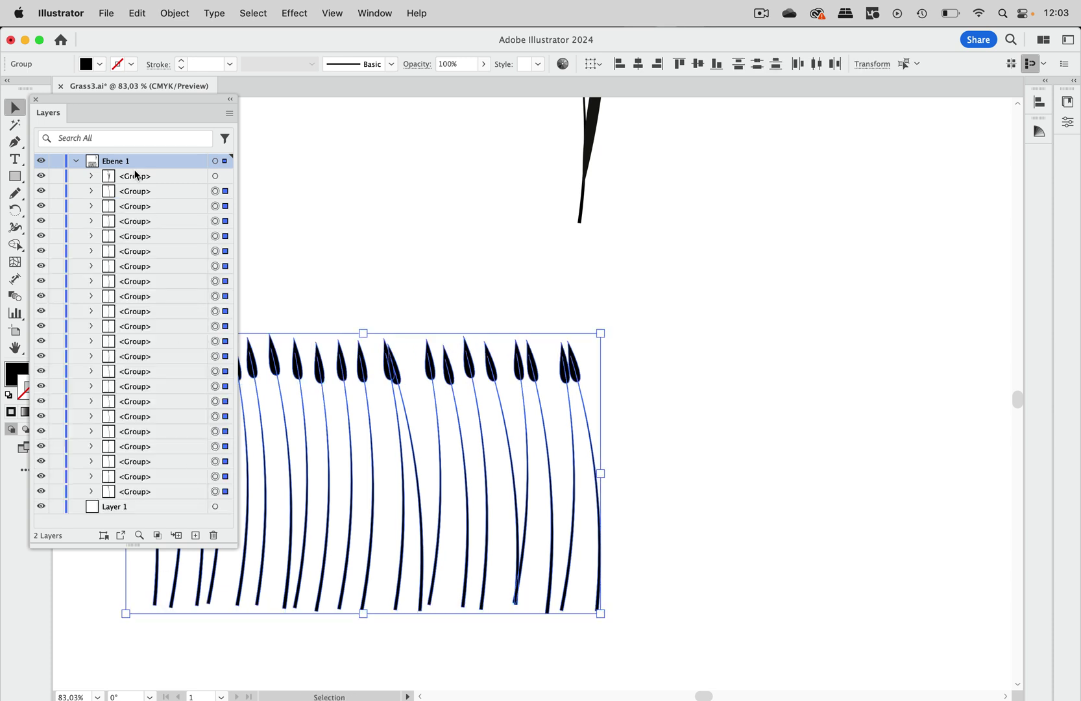
pyautogui.click(36, 100)
pyautogui.click(330, 171)
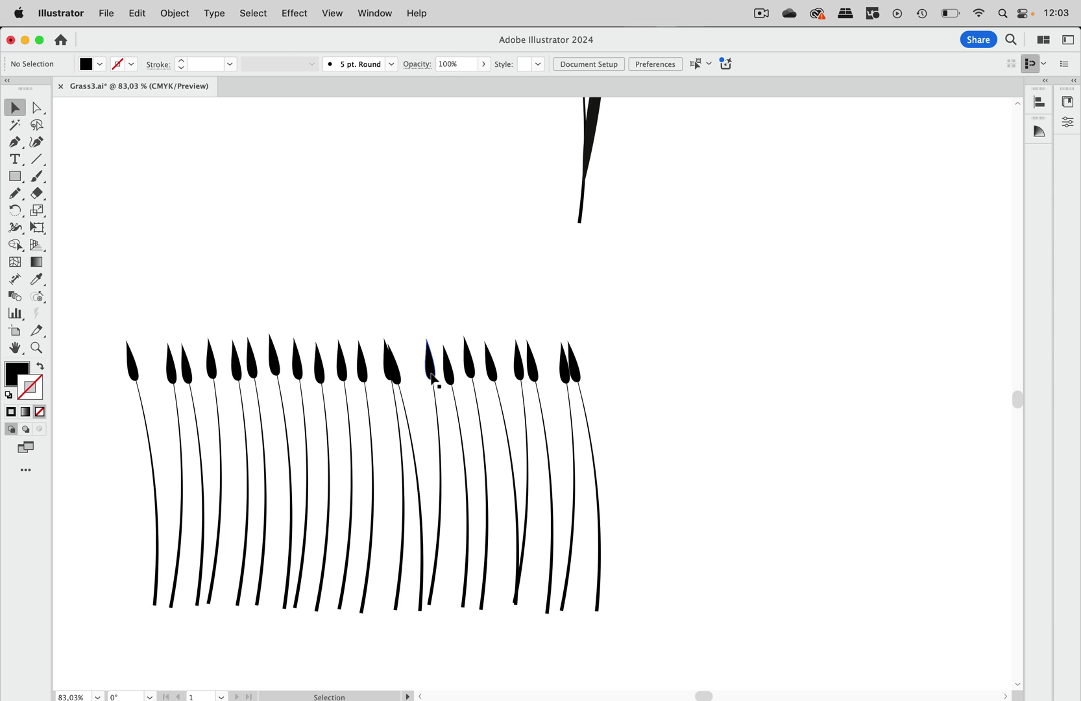
# - Select one grass stem and start Global Edit for all matching stems
pyautogui.click(435, 379)
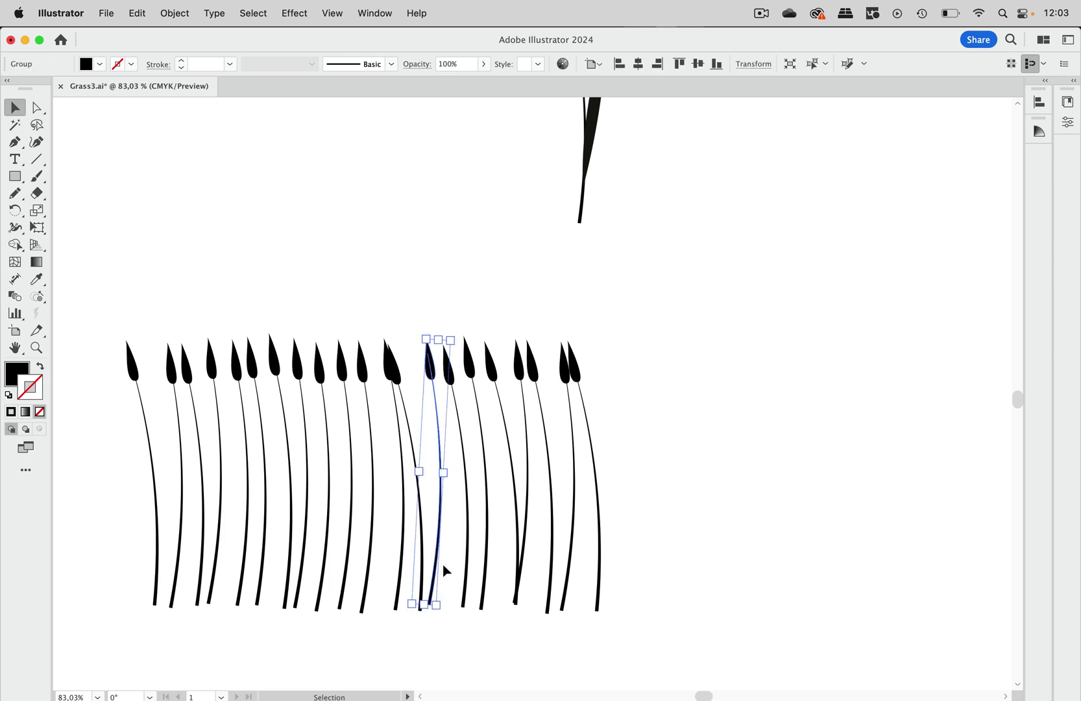
pyautogui.click(850, 67)
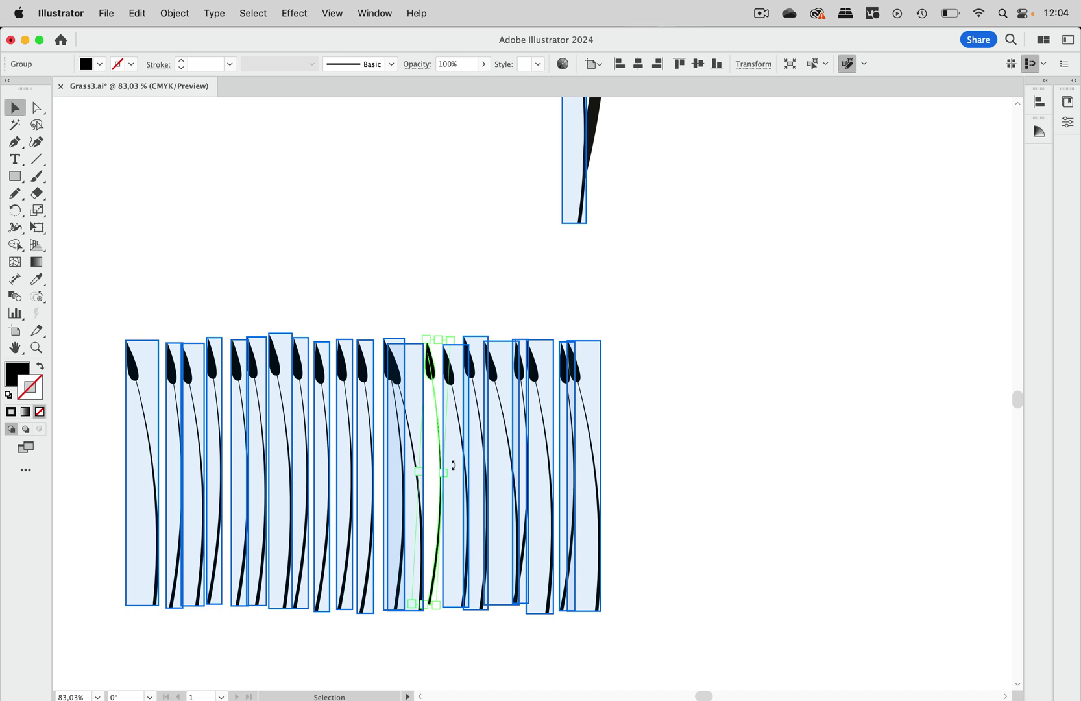
pyautogui.scroll(5, 453, 464)
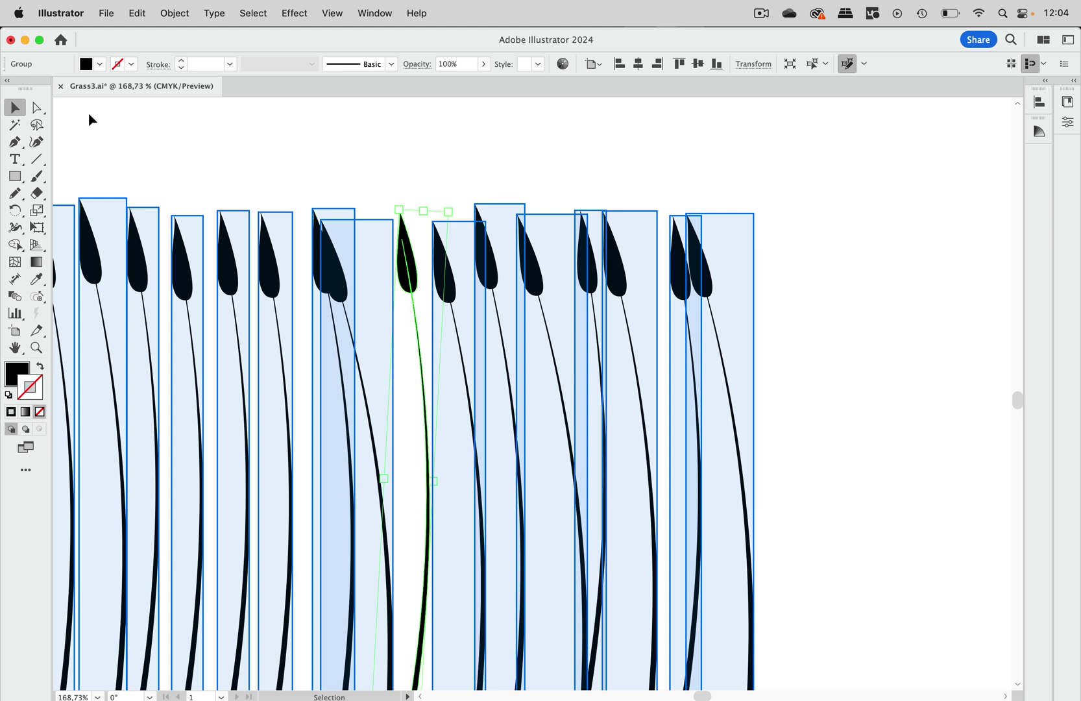
# - Fill the selected stem with the red swatch, turning every matching stem red
pyautogui.click(100, 64)
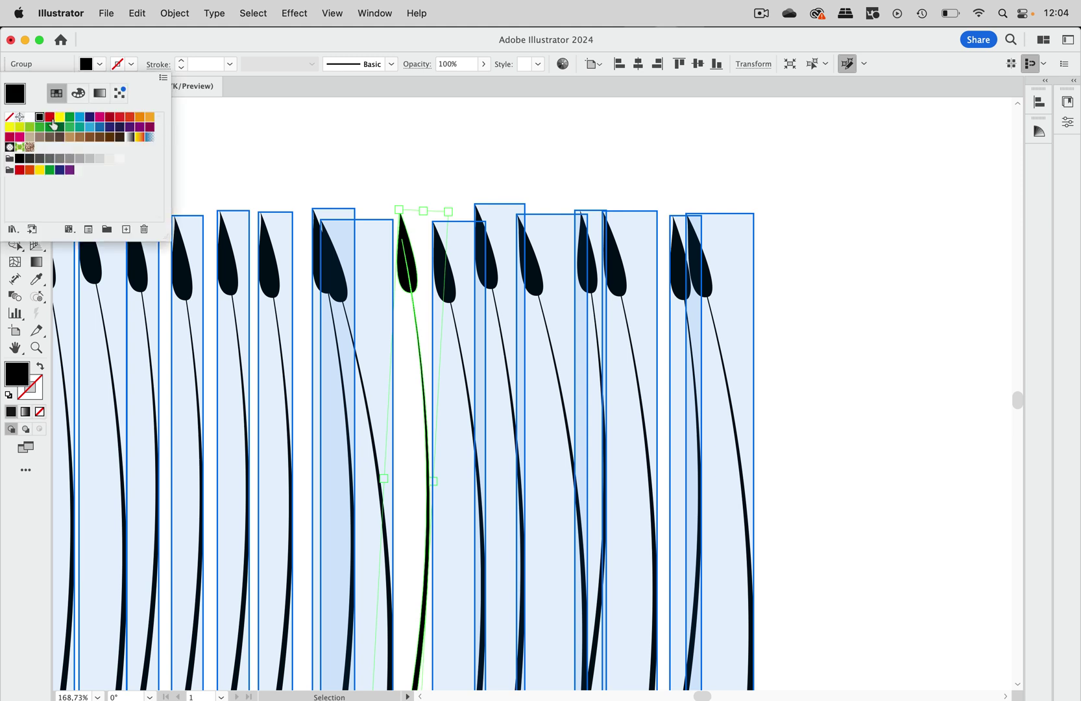
pyautogui.click(50, 117)
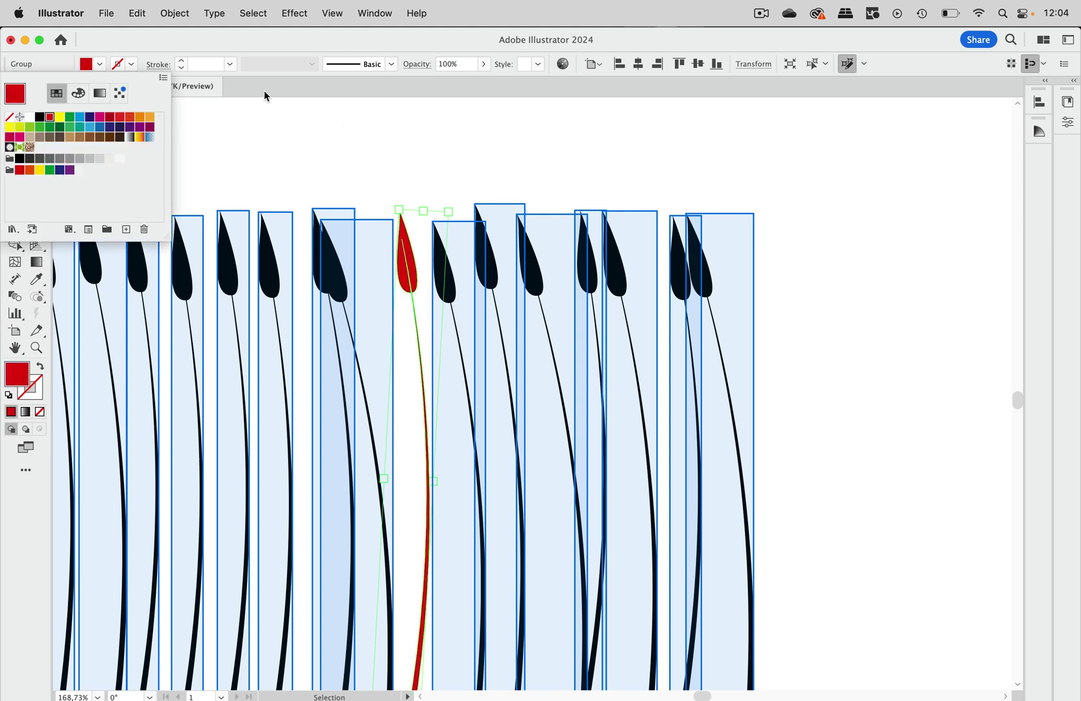
pyautogui.click(278, 39)
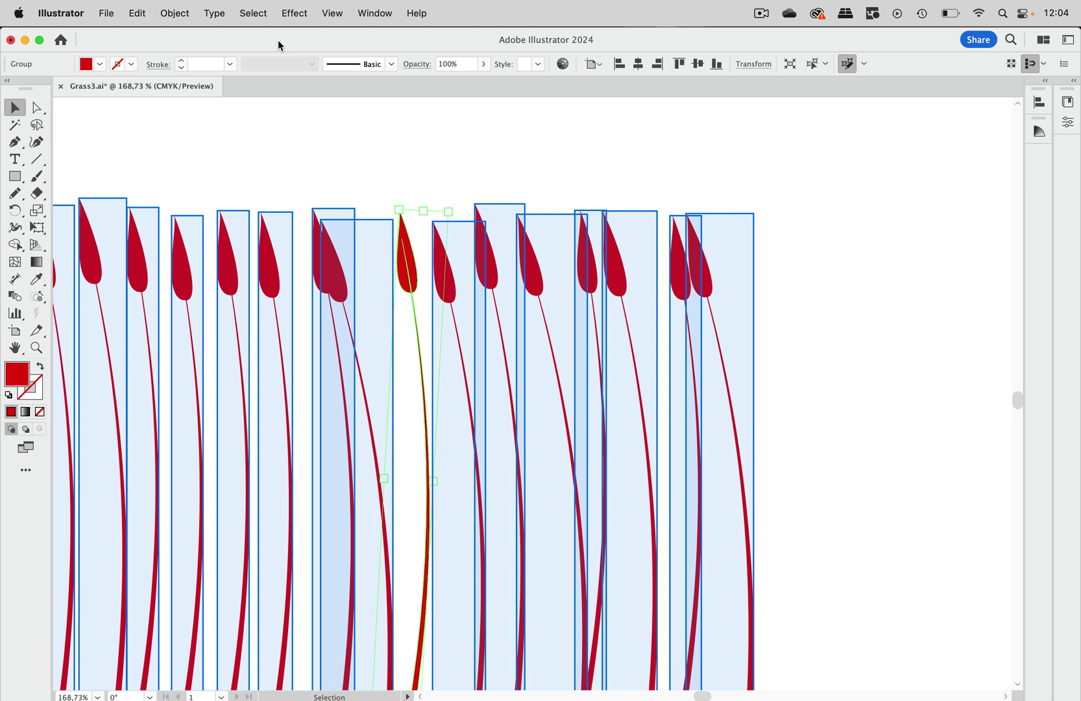